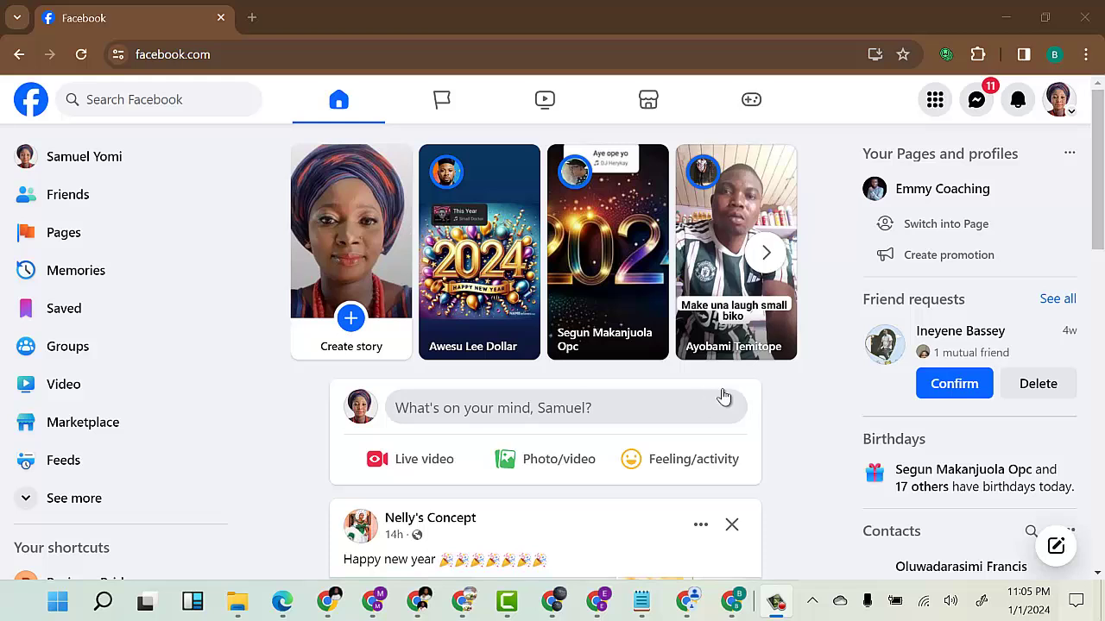
Open Pages from the Menu grid to list Business Bridge and Emmy Coaching.
{"action": "scroll", "coordinate": [816, 274], "scroll_direction": "down", "scroll_amount": 5}
{"action": "scroll", "coordinate": [815, 274], "scroll_direction": "up", "scroll_amount": 4}
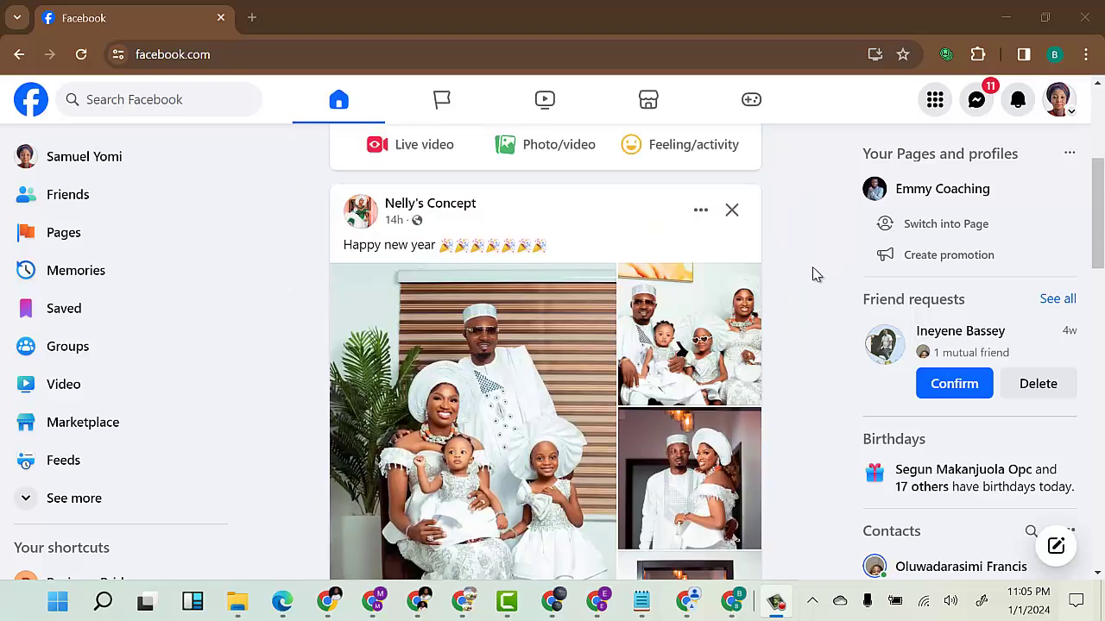
{"action": "scroll", "coordinate": [818, 271], "scroll_direction": "up", "scroll_amount": 2}
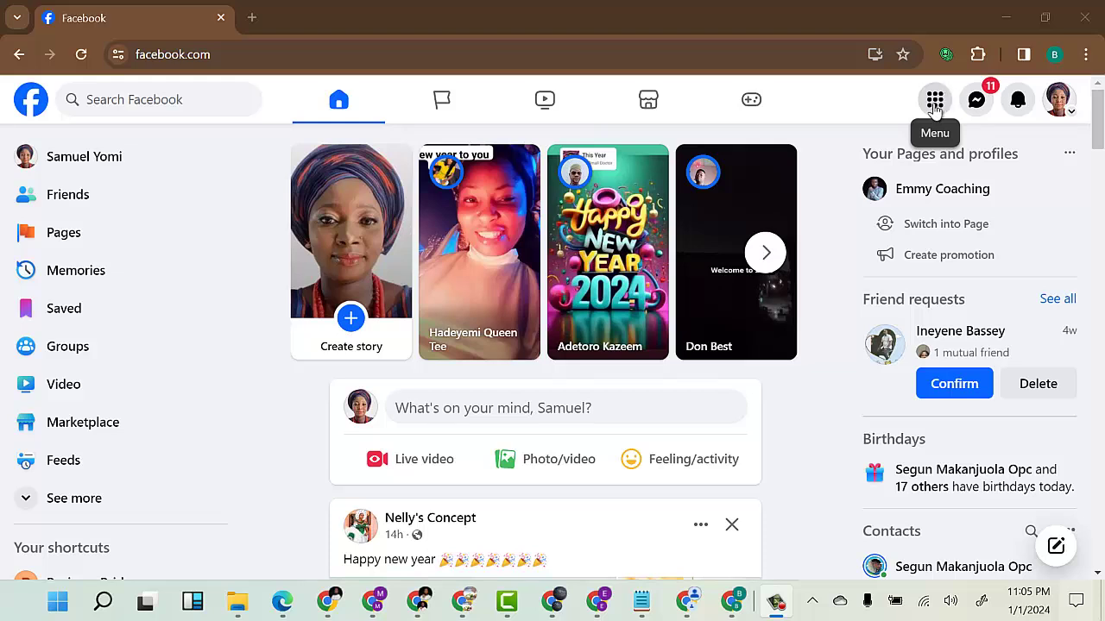
{"action": "left_click", "coordinate": [934, 101]}
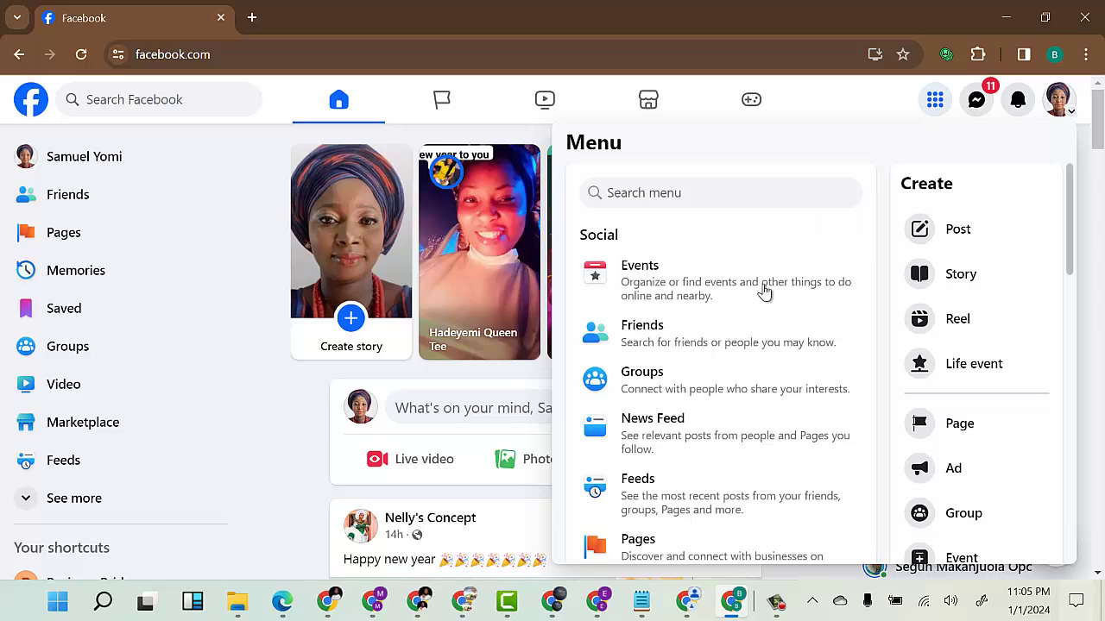
{"action": "scroll", "coordinate": [786, 264], "scroll_direction": "down", "scroll_amount": 1}
{"action": "left_click", "coordinate": [647, 440]}
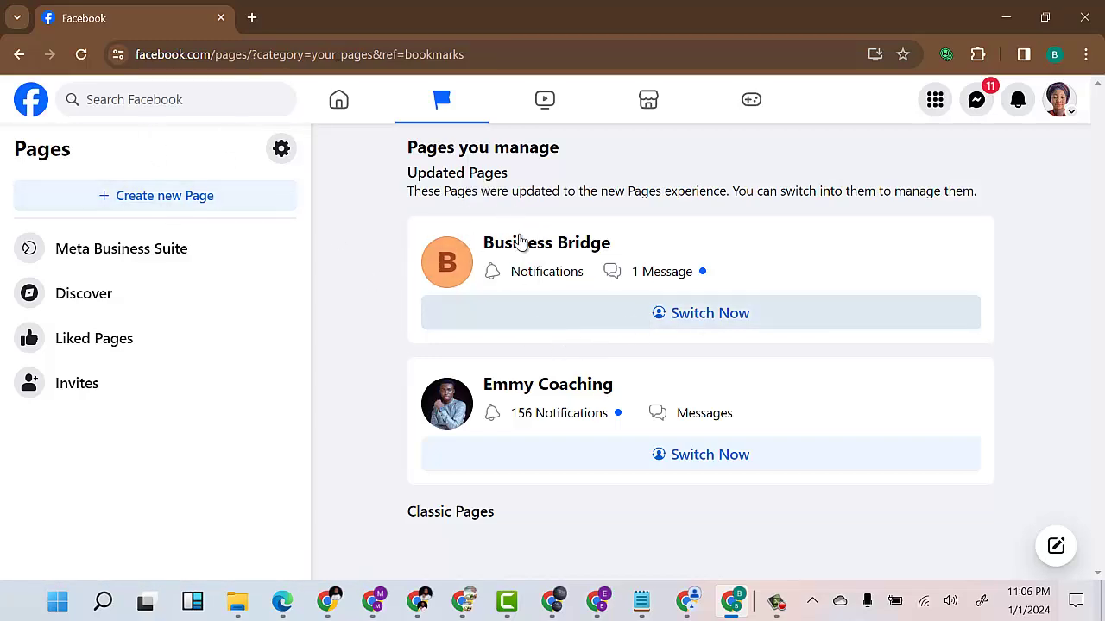
Check the invitee's profile window, then open the Business Bridge Page from the Pages list.
{"action": "left_click", "coordinate": [688, 601]}
{"action": "left_click_drag", "start_coordinate": [331, 252], "coordinate": [471, 250]}
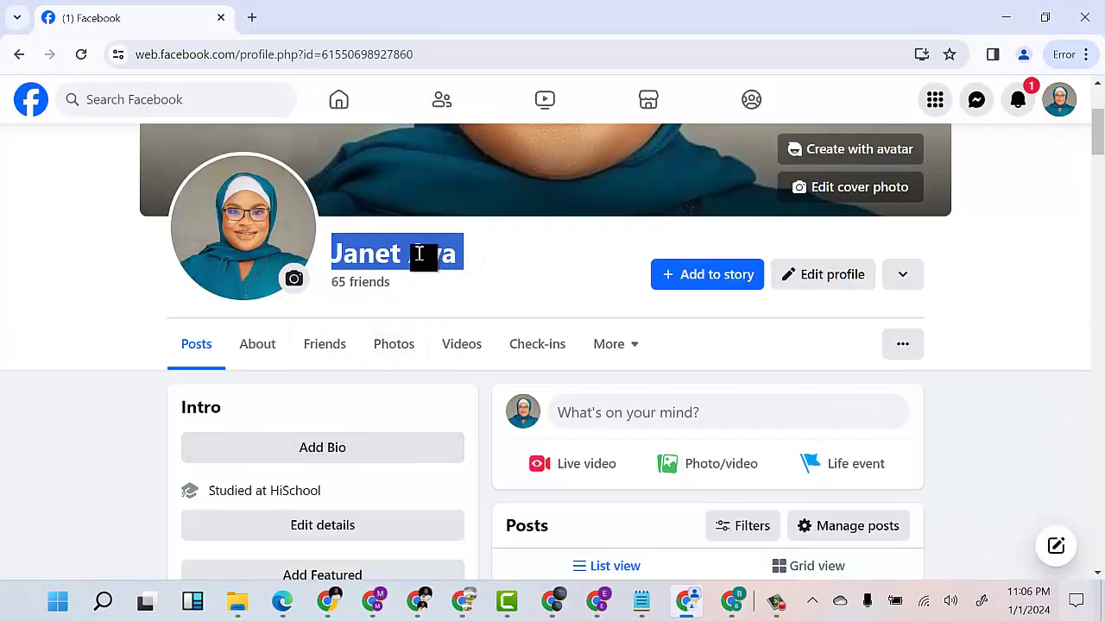
{"action": "left_click", "coordinate": [734, 605]}
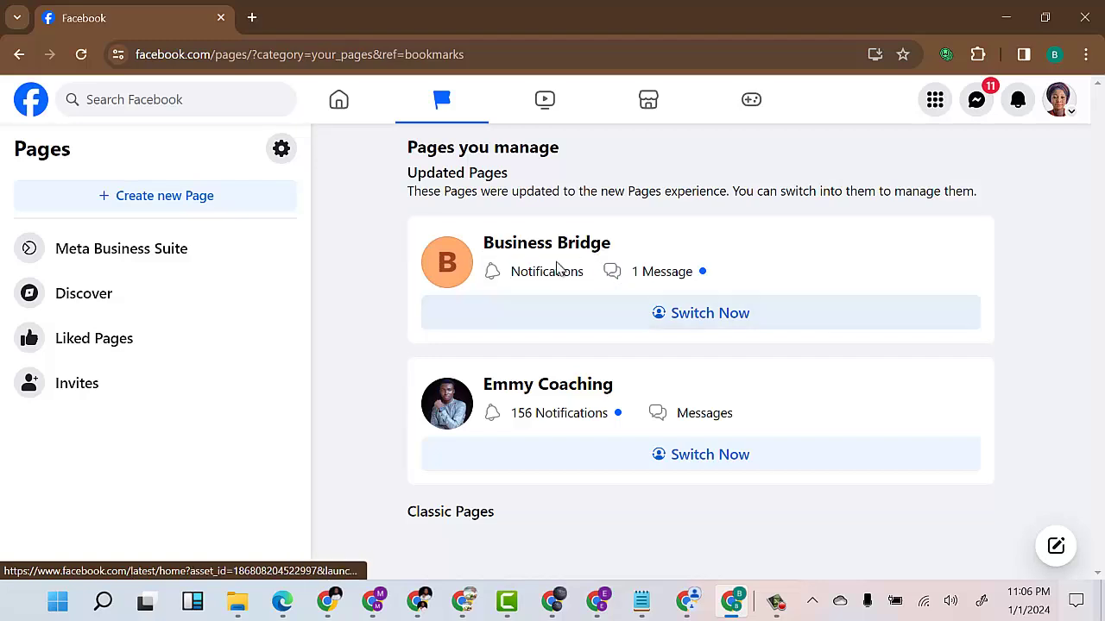
{"action": "left_click", "coordinate": [687, 602]}
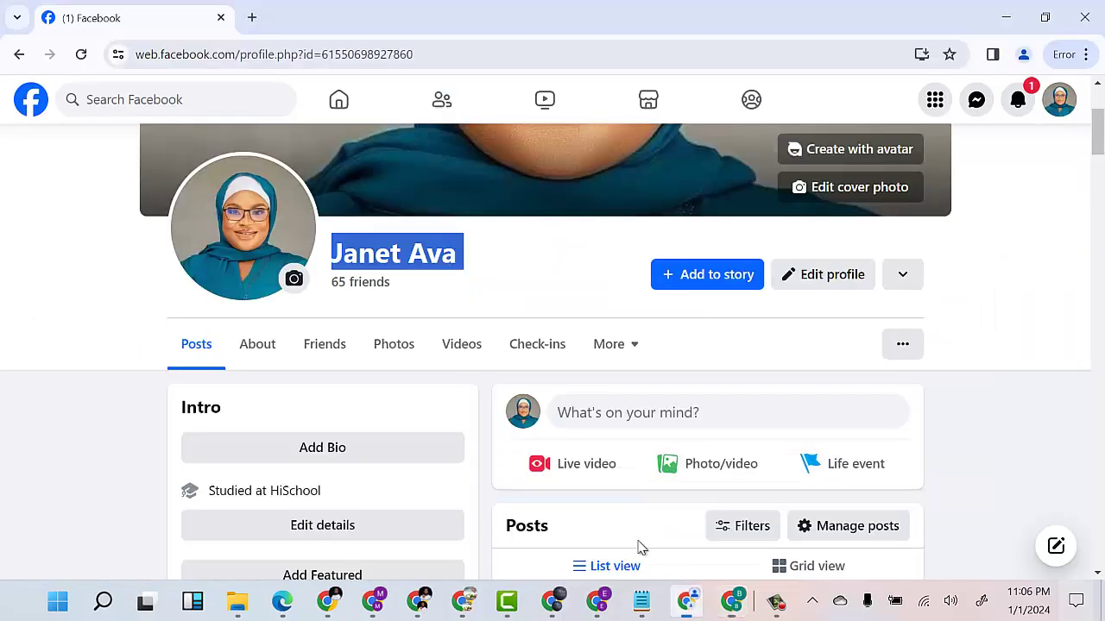
{"action": "left_click", "coordinate": [733, 601]}
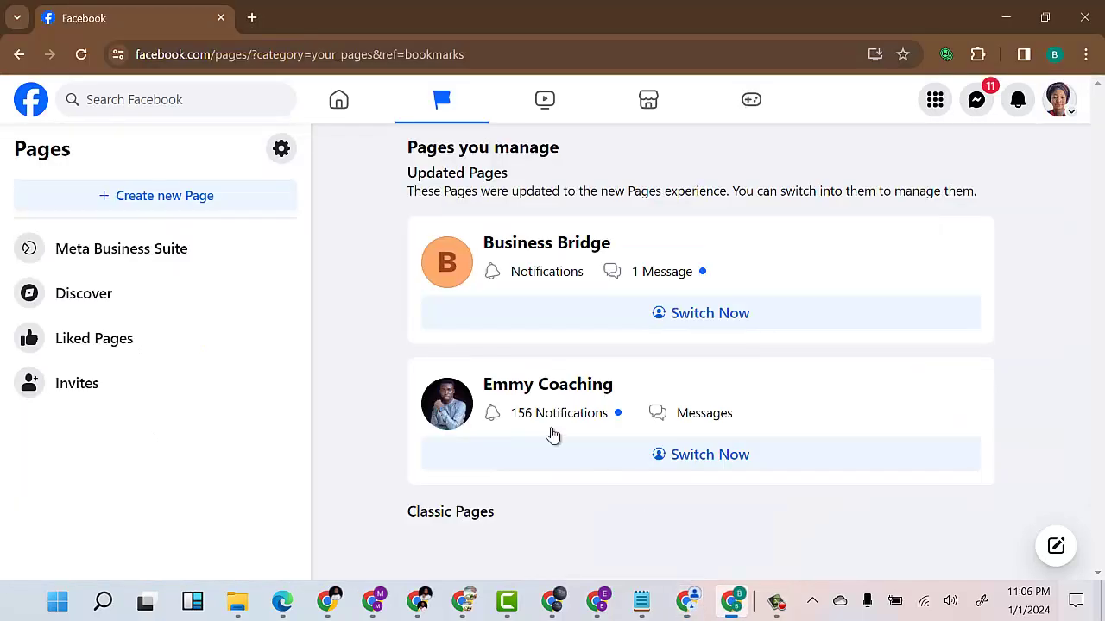
{"action": "left_click", "coordinate": [544, 245]}
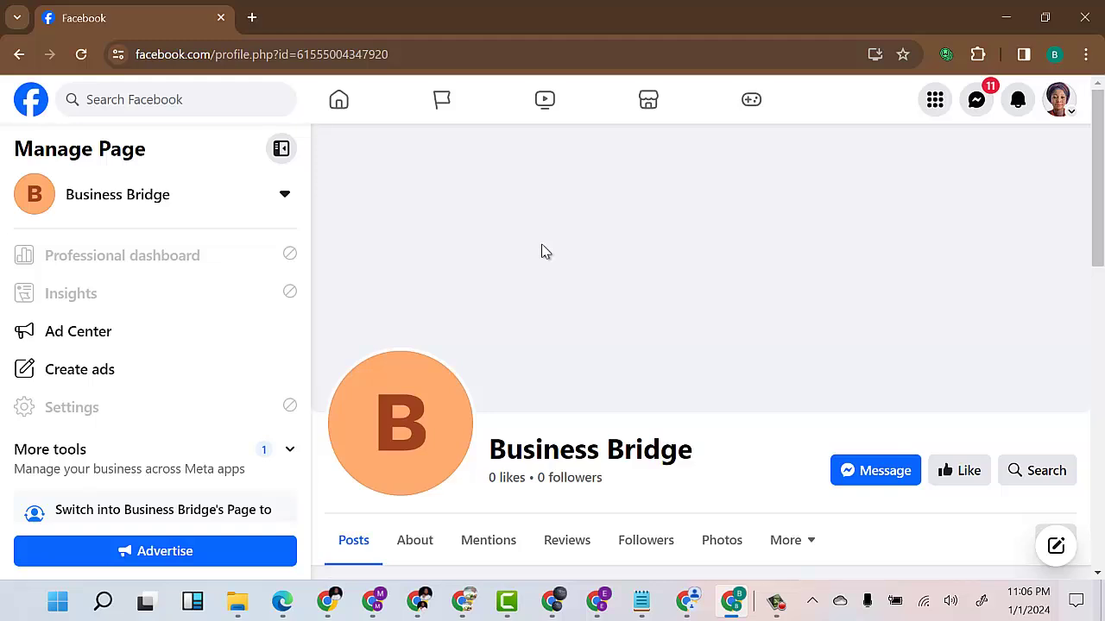
Switch the profile to Business Bridge, choose Use Page and dismiss the notification.
{"action": "scroll", "coordinate": [570, 287], "scroll_direction": "down", "scroll_amount": 4}
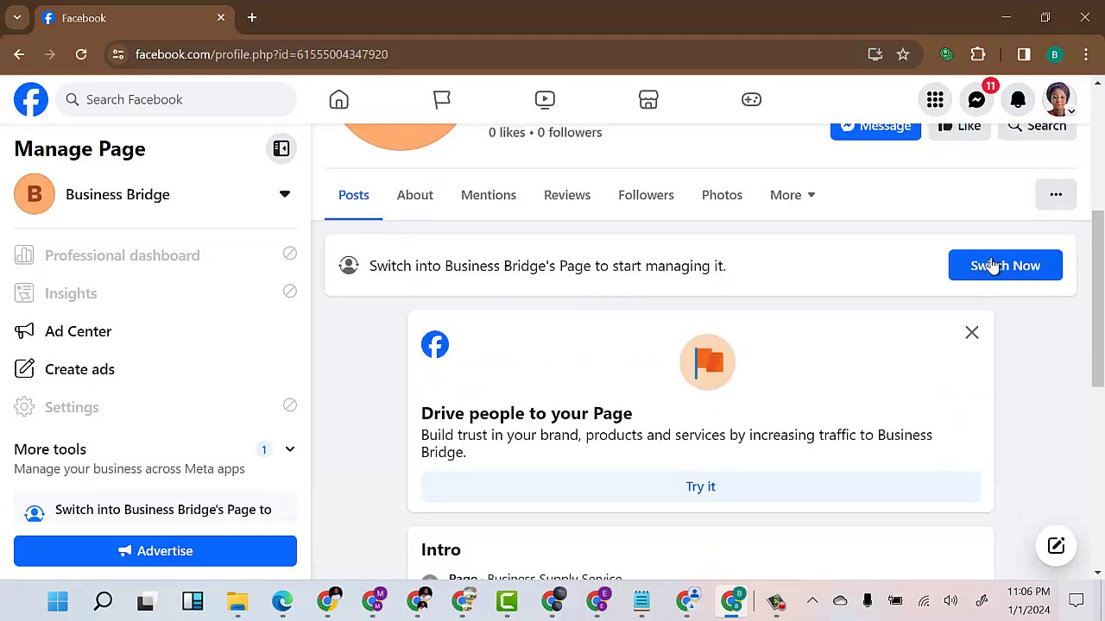
{"action": "left_click", "coordinate": [1060, 100]}
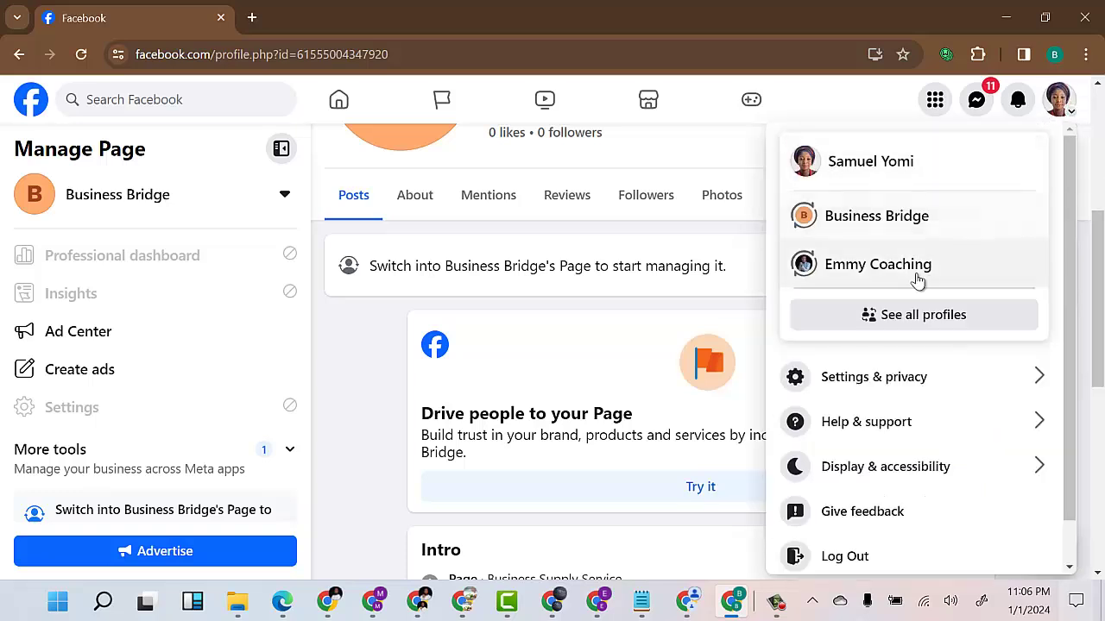
{"action": "left_click", "coordinate": [868, 223]}
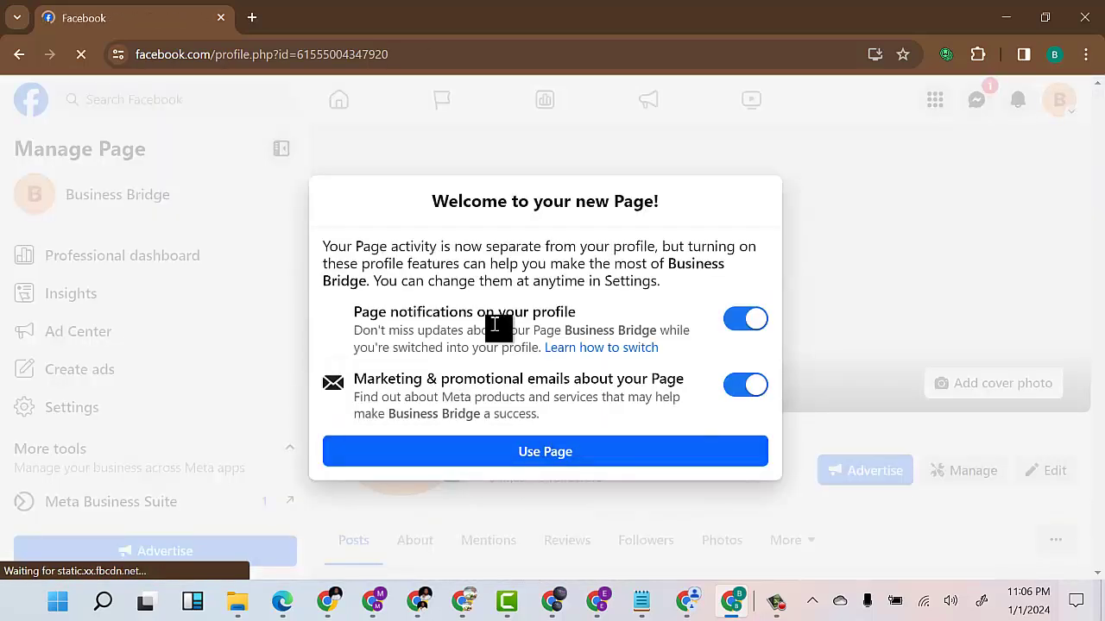
{"action": "left_click", "coordinate": [587, 449]}
{"action": "left_click", "coordinate": [272, 444]}
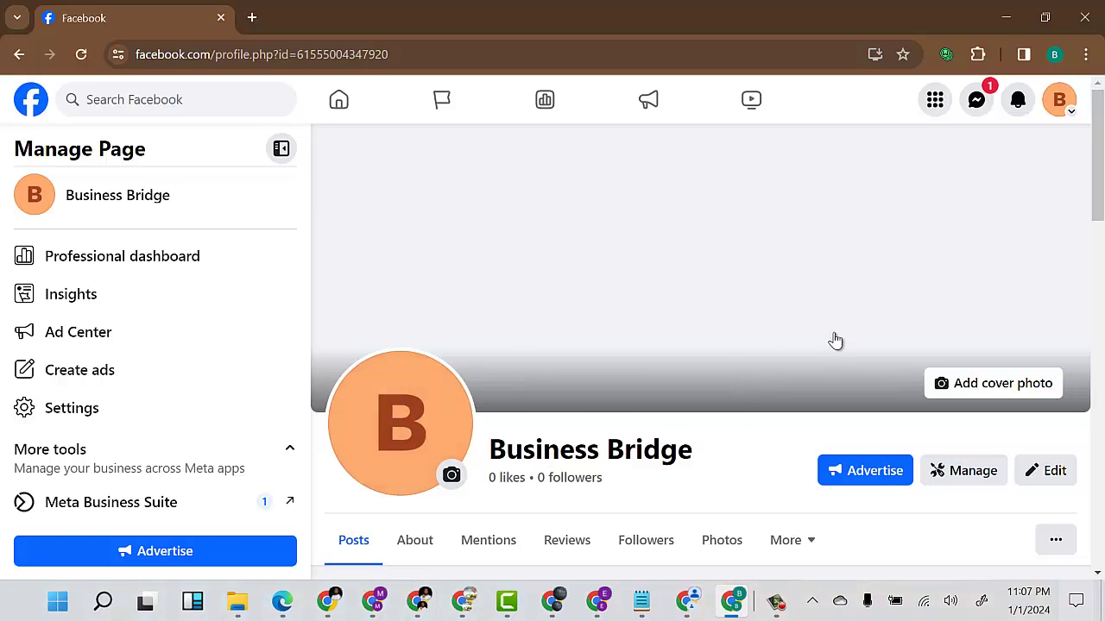
Scroll through the Business Bridge Page and open its Settings from the Manage Page sidebar.
{"action": "scroll", "coordinate": [803, 354], "scroll_direction": "down", "scroll_amount": 2}
{"action": "scroll", "coordinate": [604, 406], "scroll_direction": "down", "scroll_amount": 4}
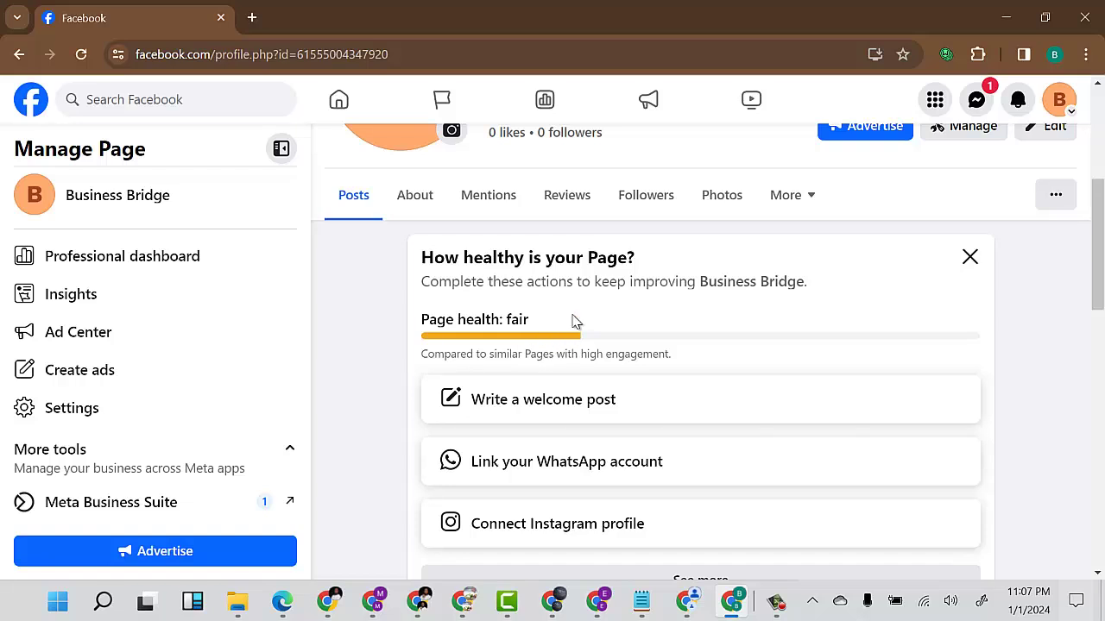
{"action": "scroll", "coordinate": [527, 294], "scroll_direction": "up", "scroll_amount": 4}
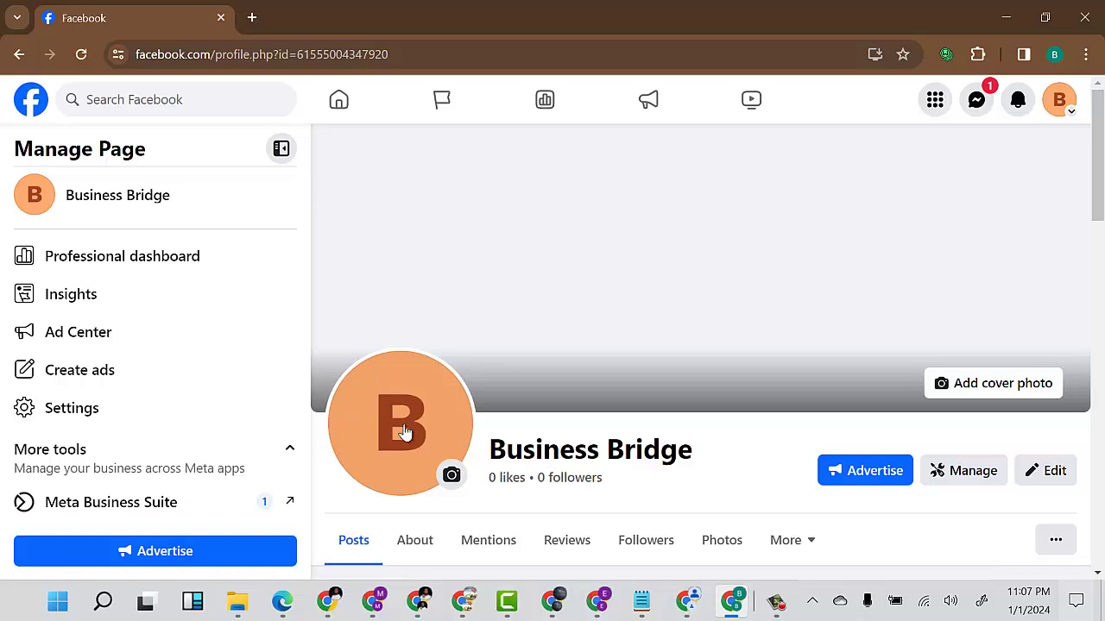
{"action": "scroll", "coordinate": [744, 271], "scroll_direction": "down", "scroll_amount": 3}
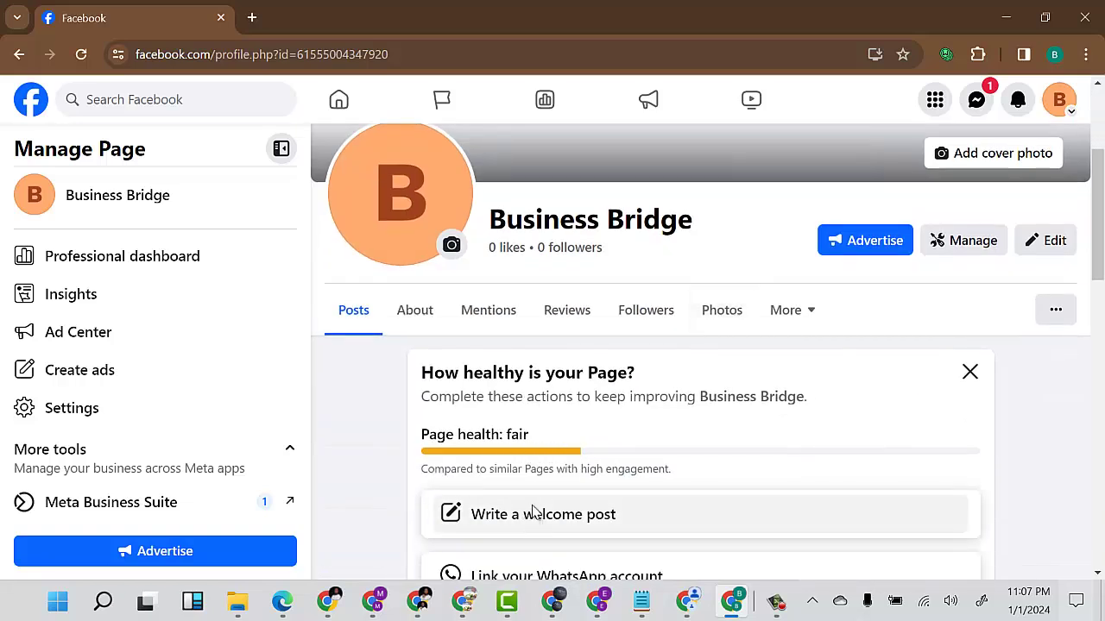
{"action": "scroll", "coordinate": [539, 492], "scroll_direction": "down", "scroll_amount": 3}
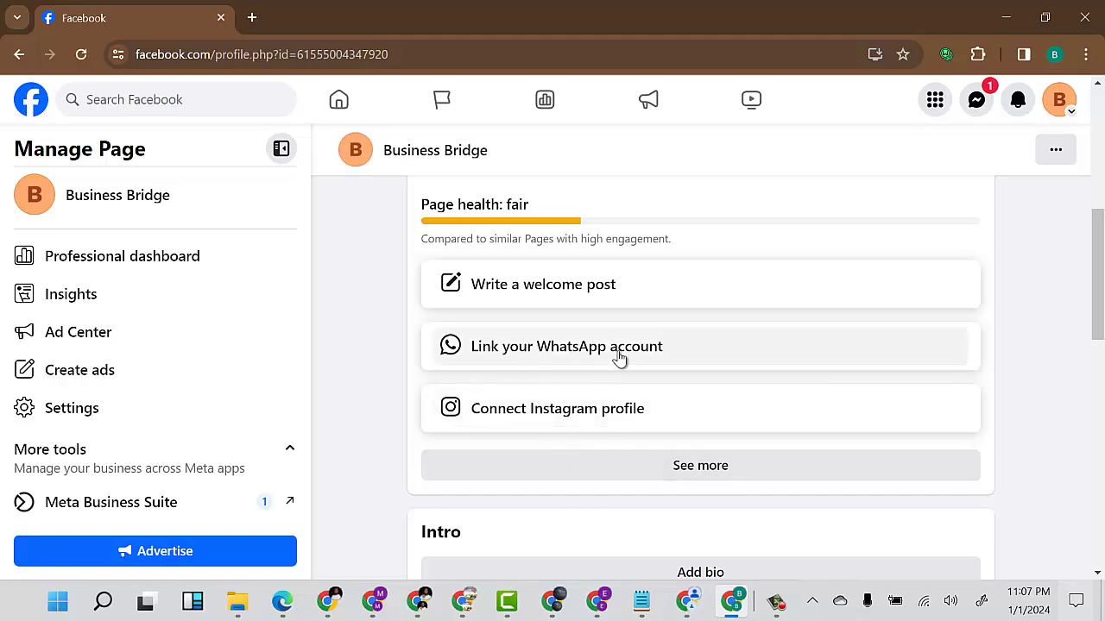
{"action": "scroll", "coordinate": [615, 373], "scroll_direction": "down", "scroll_amount": 3}
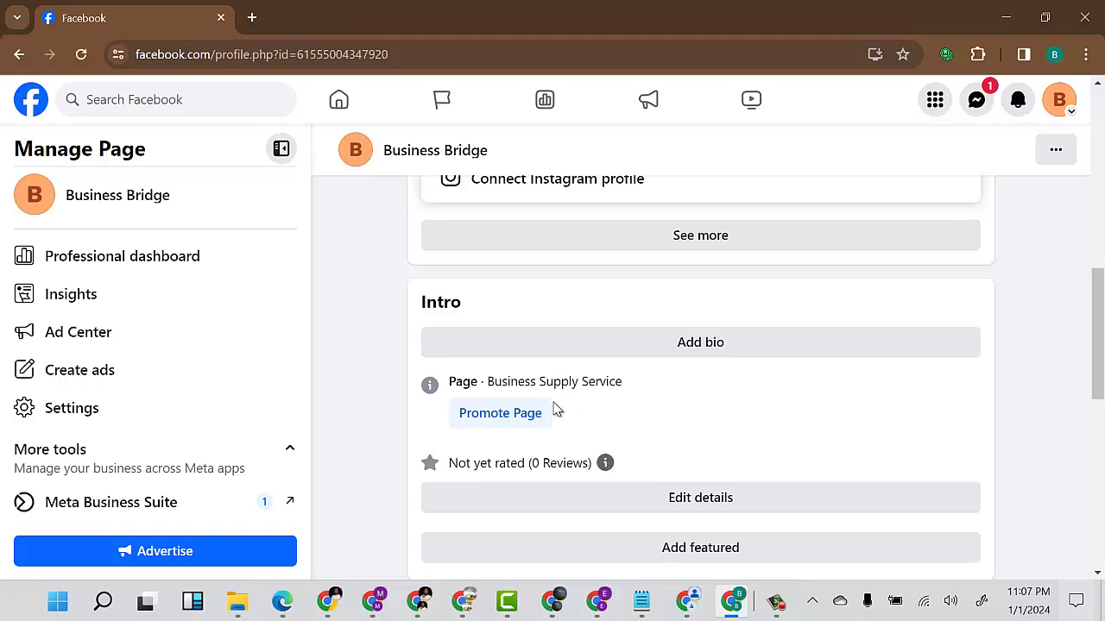
{"action": "left_click", "coordinate": [132, 423]}
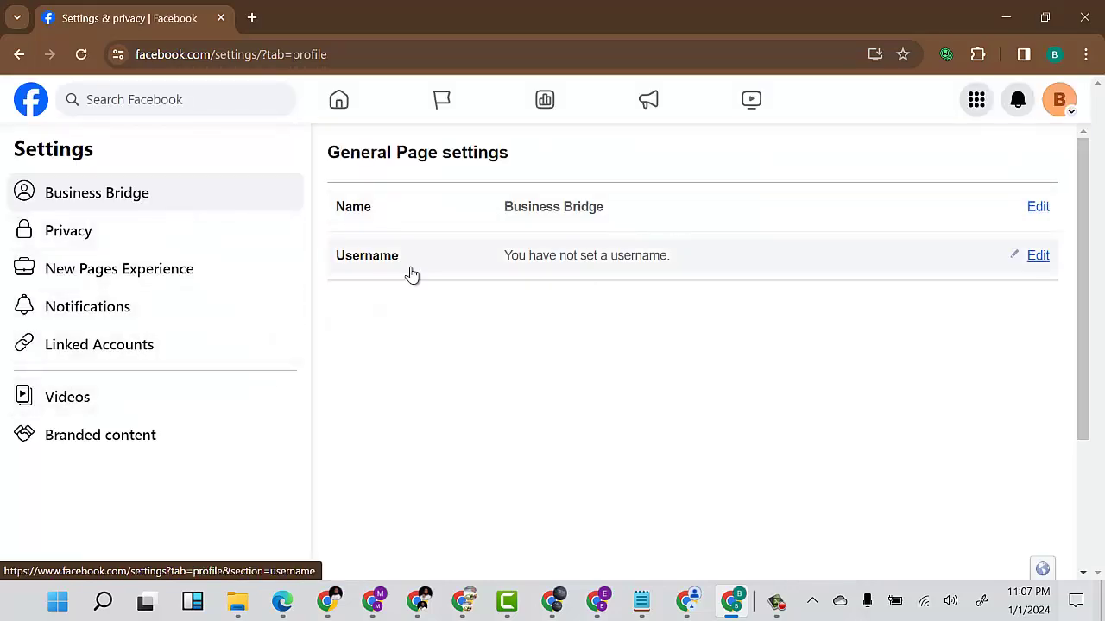
Set the Page username to businessbridge247 and confirm with the account password.
{"action": "left_click", "coordinate": [1038, 257]}
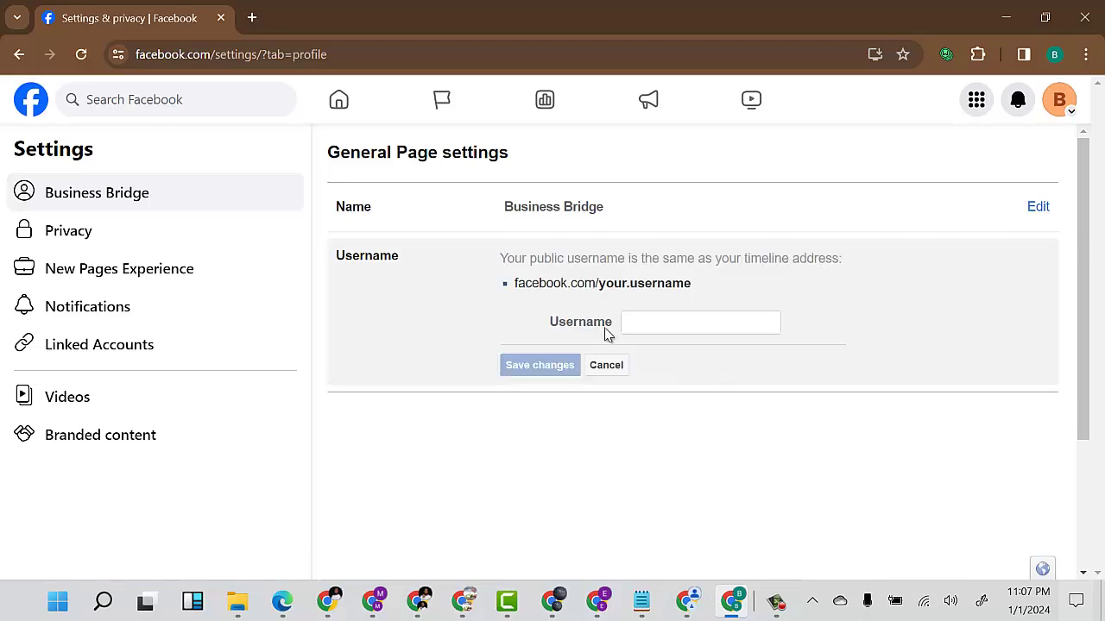
{"action": "left_click", "coordinate": [643, 323]}
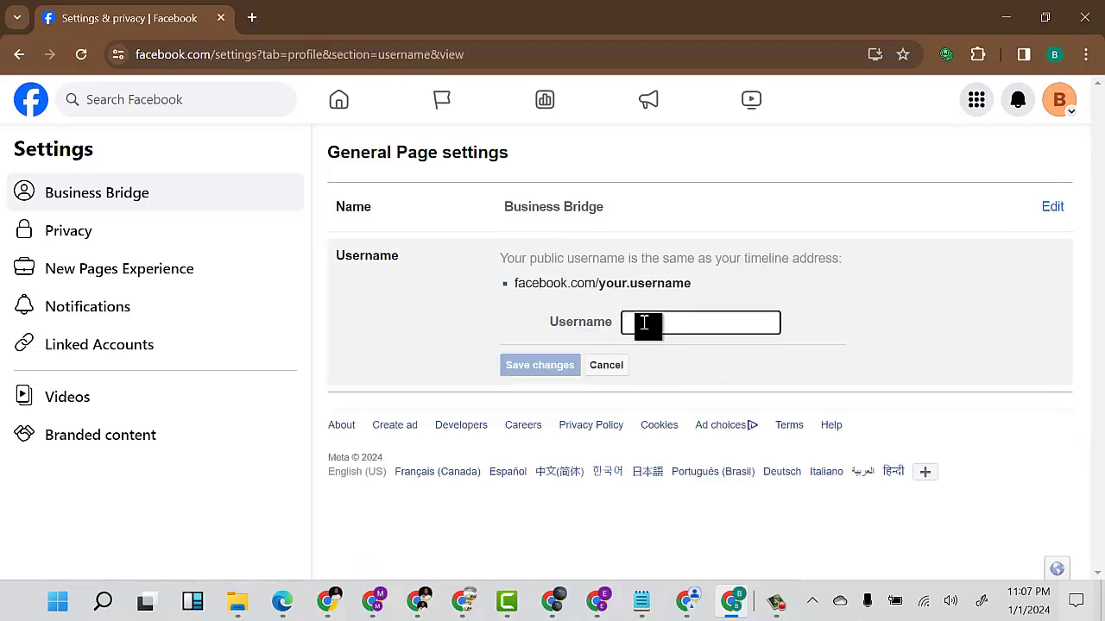
{"action": "type", "text": "businessbridge"}
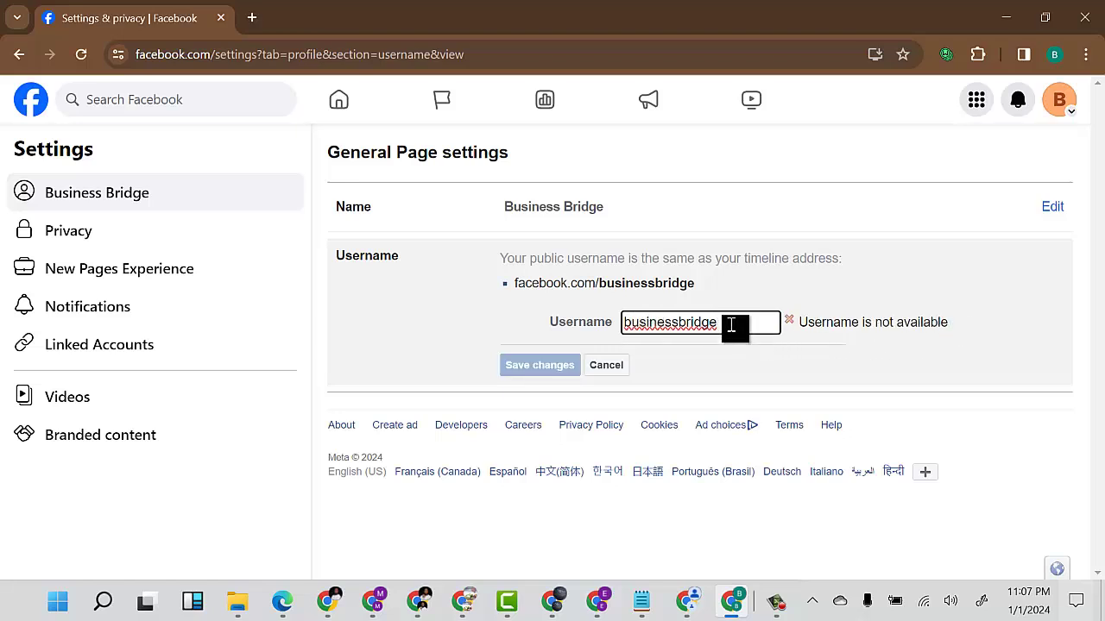
{"action": "type", "text": "247"}
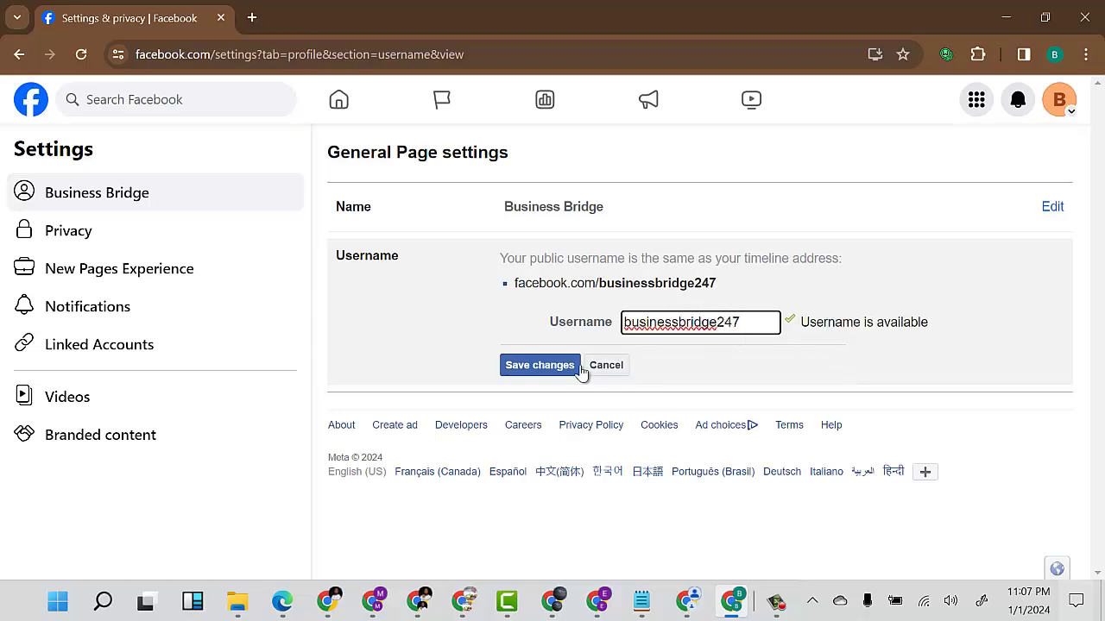
{"action": "left_click", "coordinate": [541, 366]}
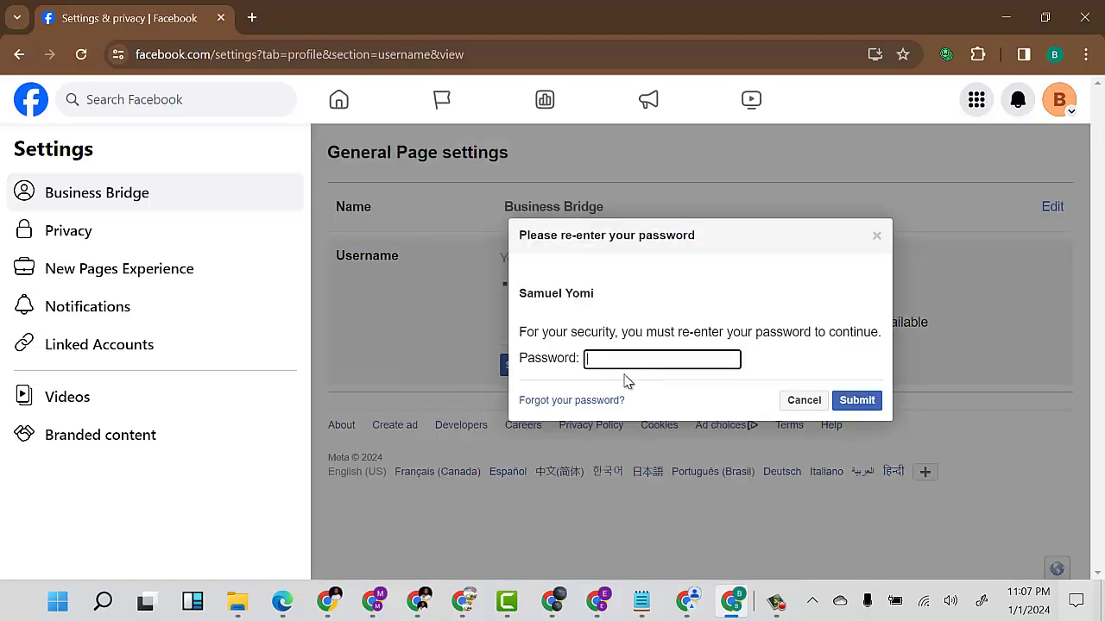
{"action": "left_click", "coordinate": [631, 357]}
{"action": "left_click", "coordinate": [760, 401]}
{"action": "left_click", "coordinate": [857, 401]}
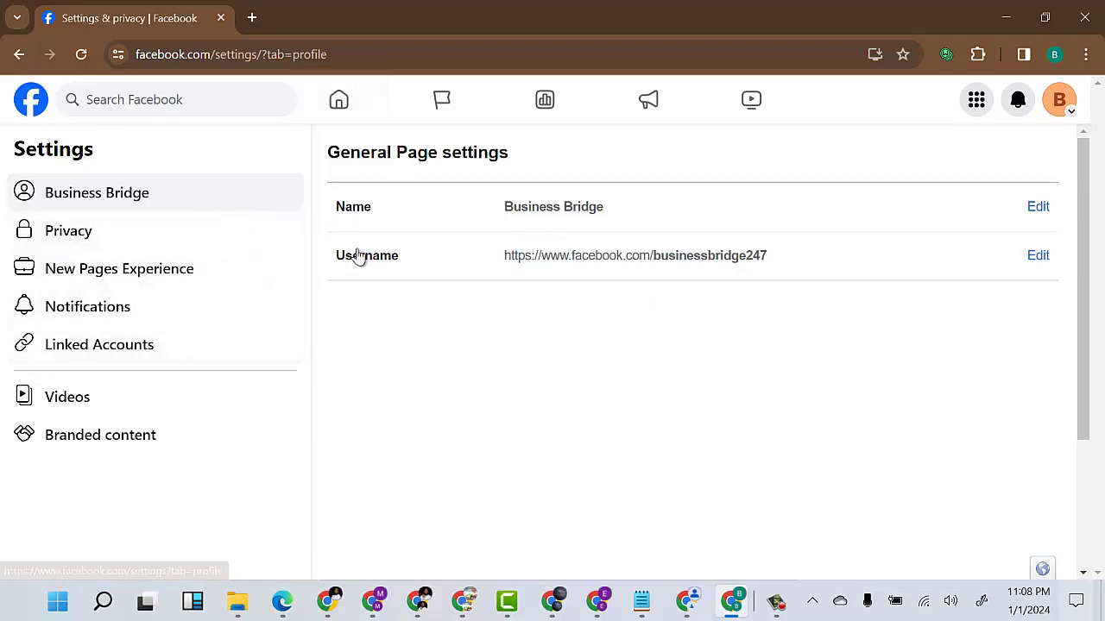
Go back from settings and return to the Facebook home feed as Business Bridge.
{"action": "left_click", "coordinate": [19, 55]}
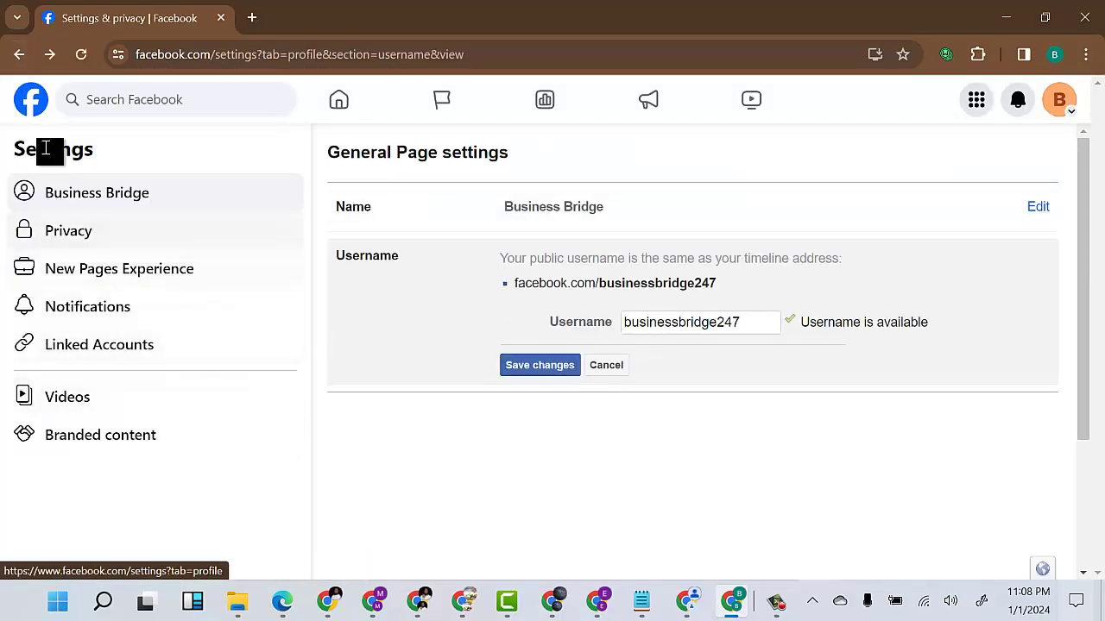
{"action": "left_click", "coordinate": [34, 108]}
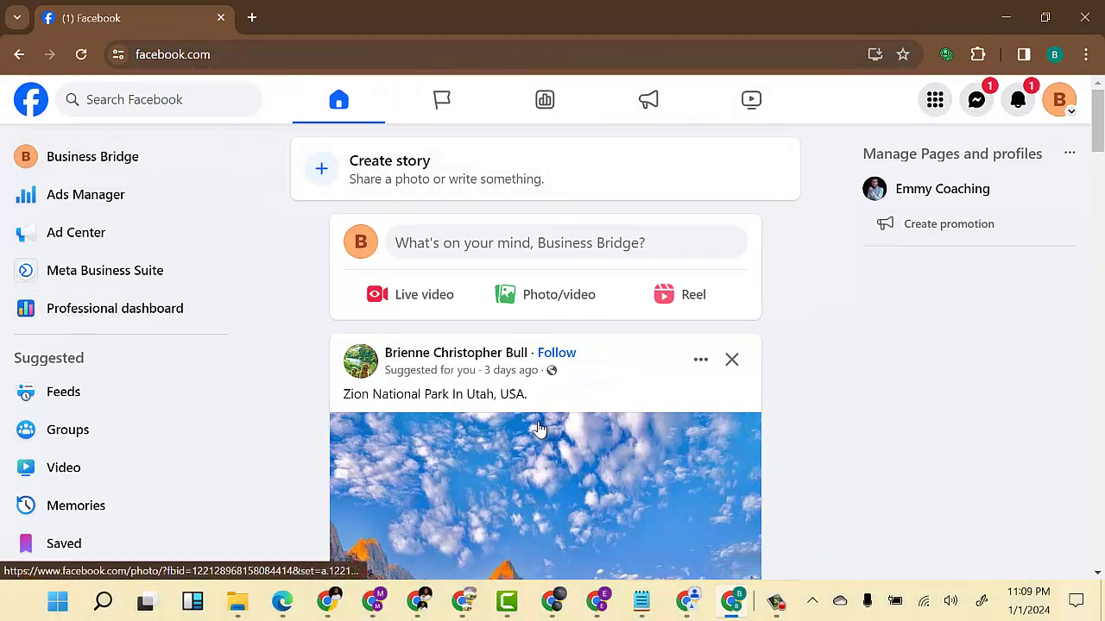
Open Page access from the Business Bridge professional dashboard sidebar.
{"action": "left_click", "coordinate": [121, 316]}
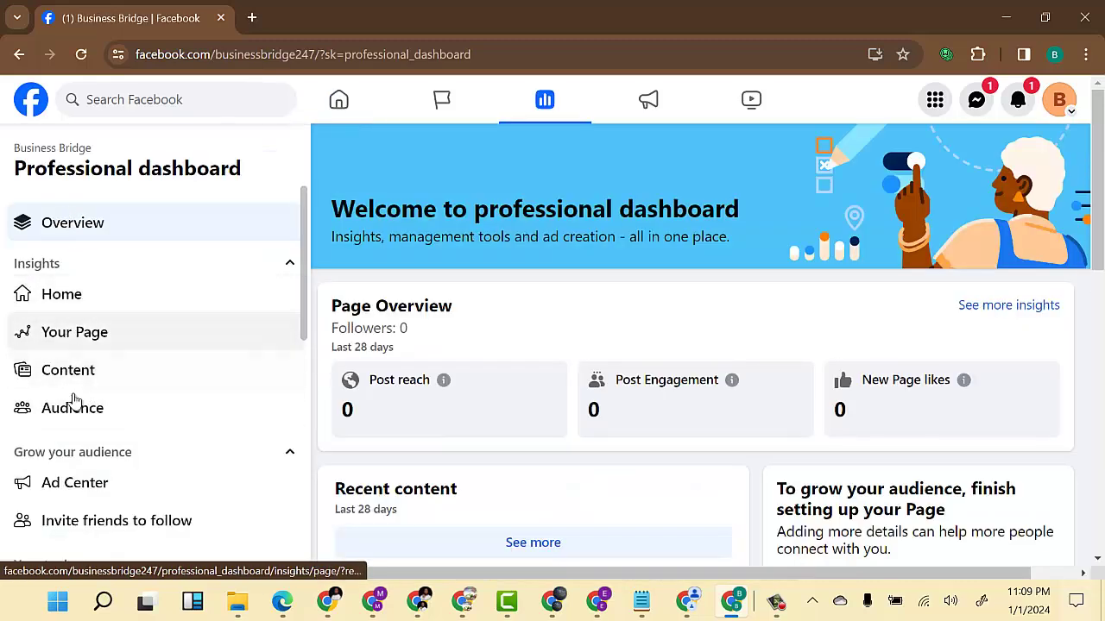
{"action": "scroll", "coordinate": [71, 378], "scroll_direction": "down", "scroll_amount": 5}
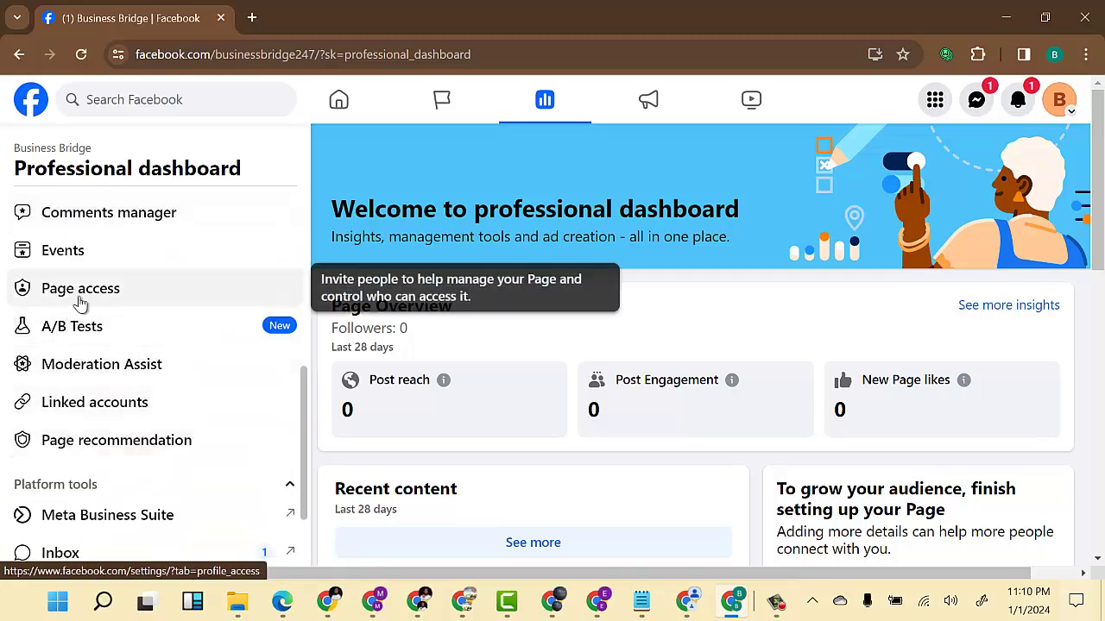
{"action": "left_click", "coordinate": [117, 296]}
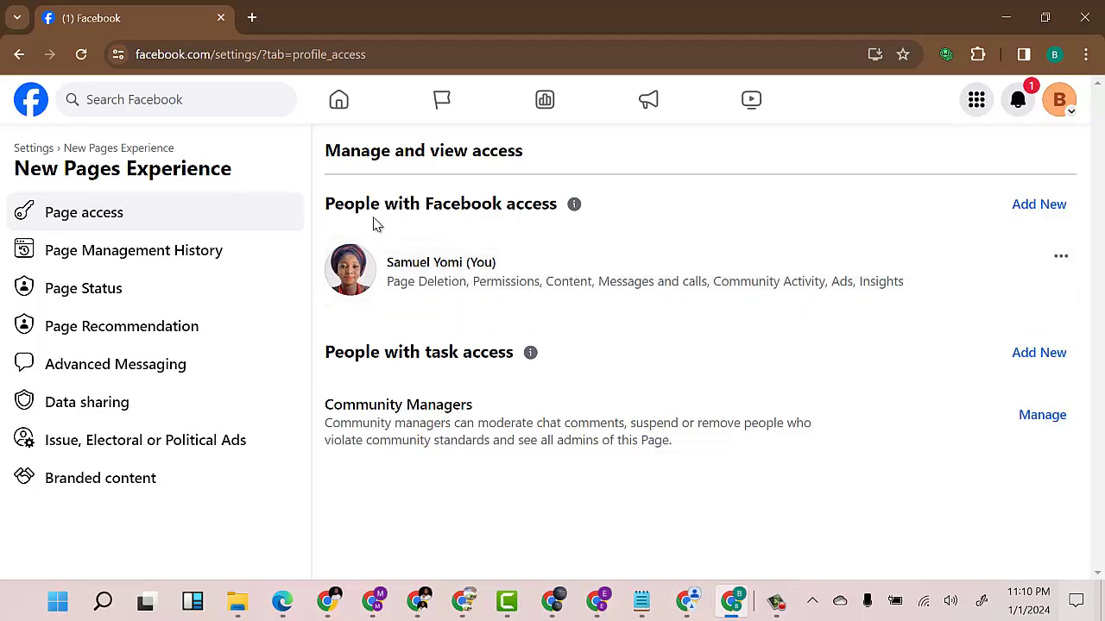
Begin adding a person with Facebook access and copy the invitee's name from their profile.
{"action": "left_click", "coordinate": [1044, 214]}
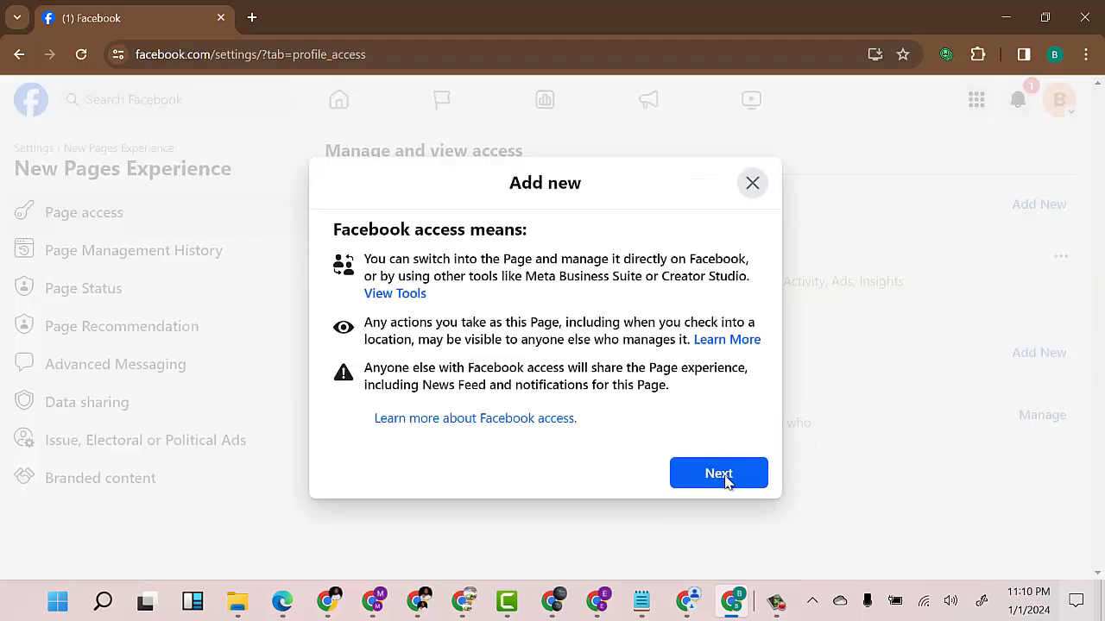
{"action": "left_click", "coordinate": [720, 474]}
{"action": "mouse_move", "coordinate": [688, 606]}
{"action": "left_click", "coordinate": [656, 565]}
{"action": "left_click", "coordinate": [369, 263]}
{"action": "right_click", "coordinate": [390, 270]}
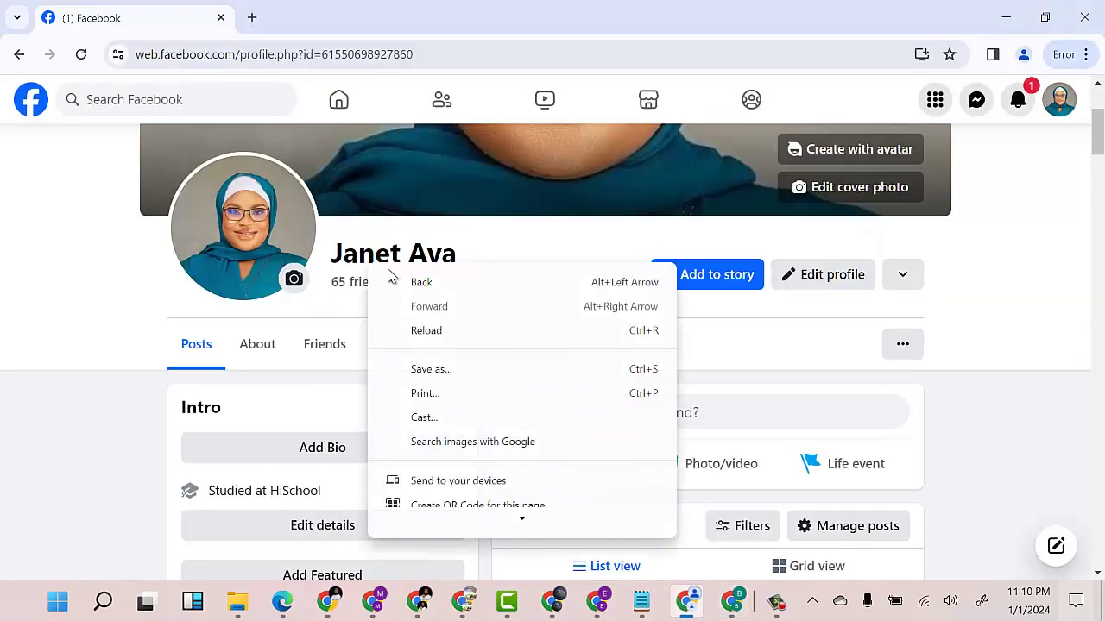
{"action": "left_click", "coordinate": [107, 322]}
{"action": "mouse_move", "coordinate": [333, 256]}
{"action": "left_mouse_down"}
{"action": "mouse_move", "coordinate": [397, 255]}
{"action": "mouse_move", "coordinate": [330, 254]}
{"action": "left_mouse_up"}
{"action": "left_click", "coordinate": [408, 256]}
{"action": "right_click", "coordinate": [366, 263]}
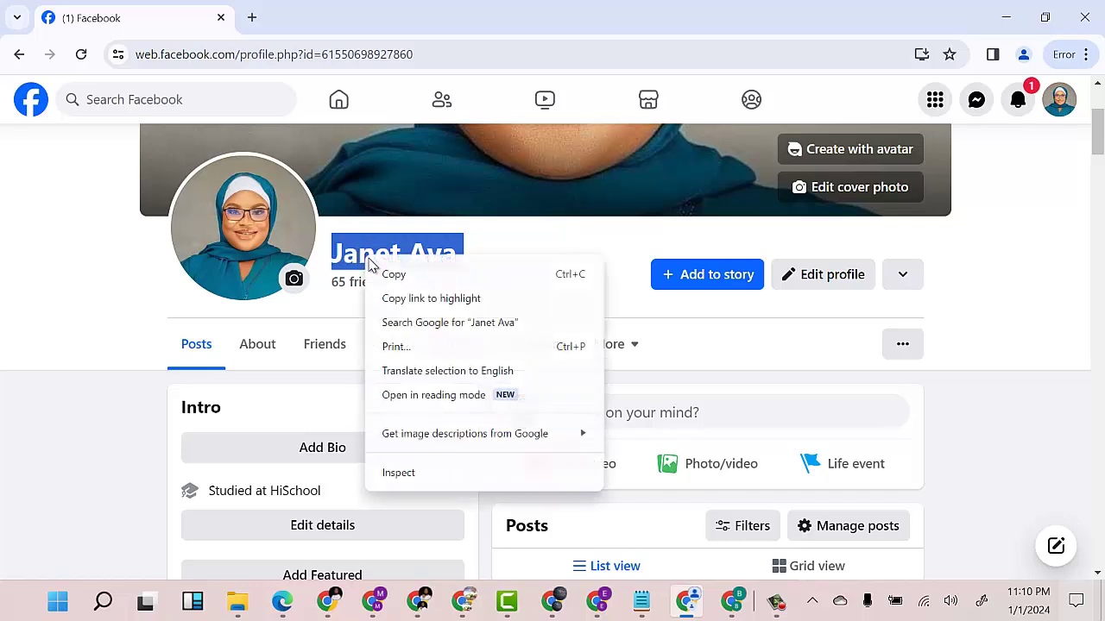
{"action": "left_click", "coordinate": [393, 274]}
Paste the invitee's name into the access search and compare results with their profile photo.
{"action": "left_click", "coordinate": [1006, 17]}
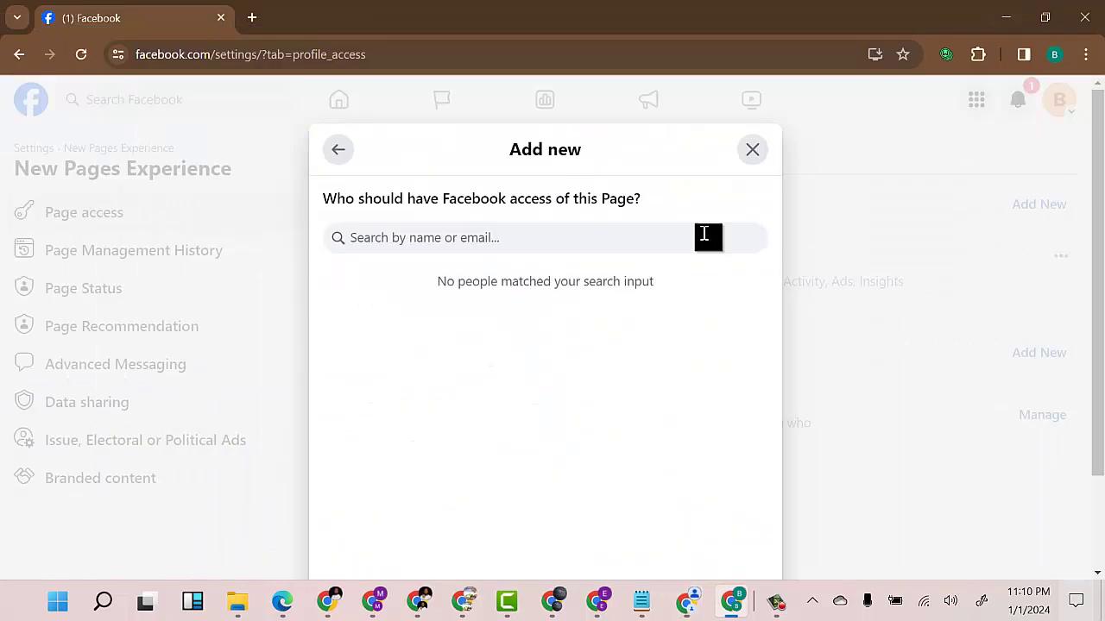
{"action": "left_click", "coordinate": [518, 249]}
{"action": "key", "text": "ctrl+v"}
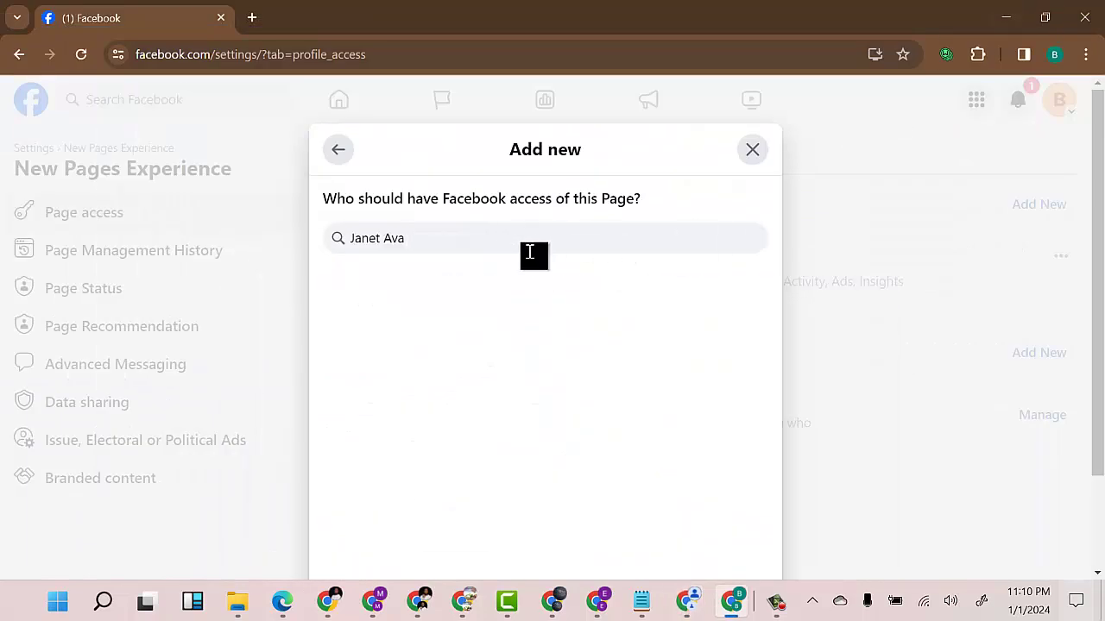
{"action": "scroll", "coordinate": [440, 330], "scroll_direction": "down", "scroll_amount": 1}
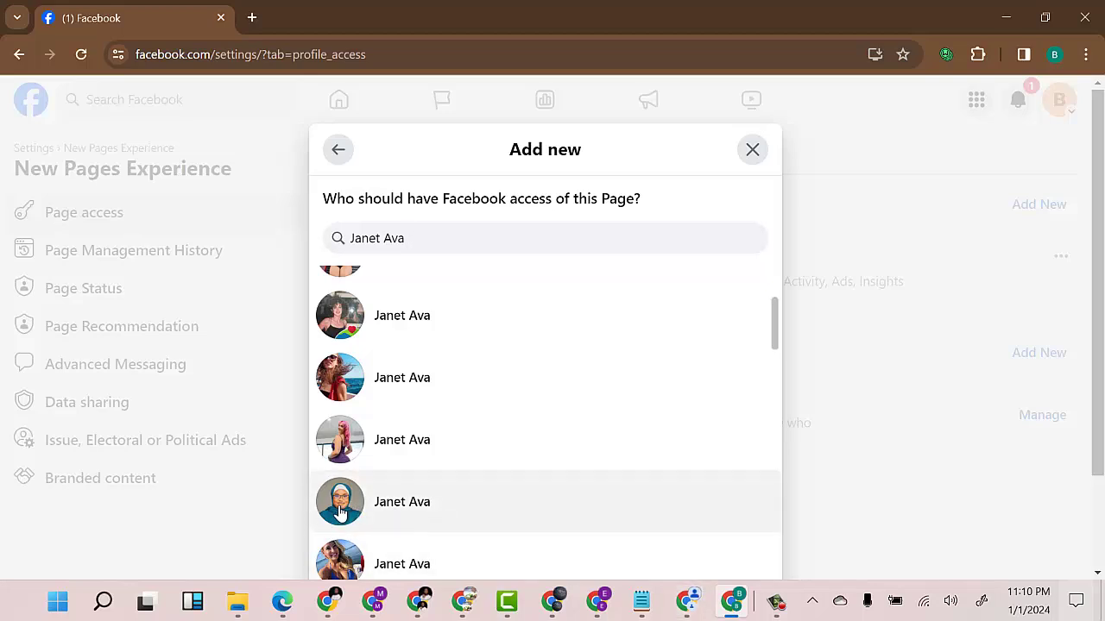
{"action": "left_click", "coordinate": [688, 600]}
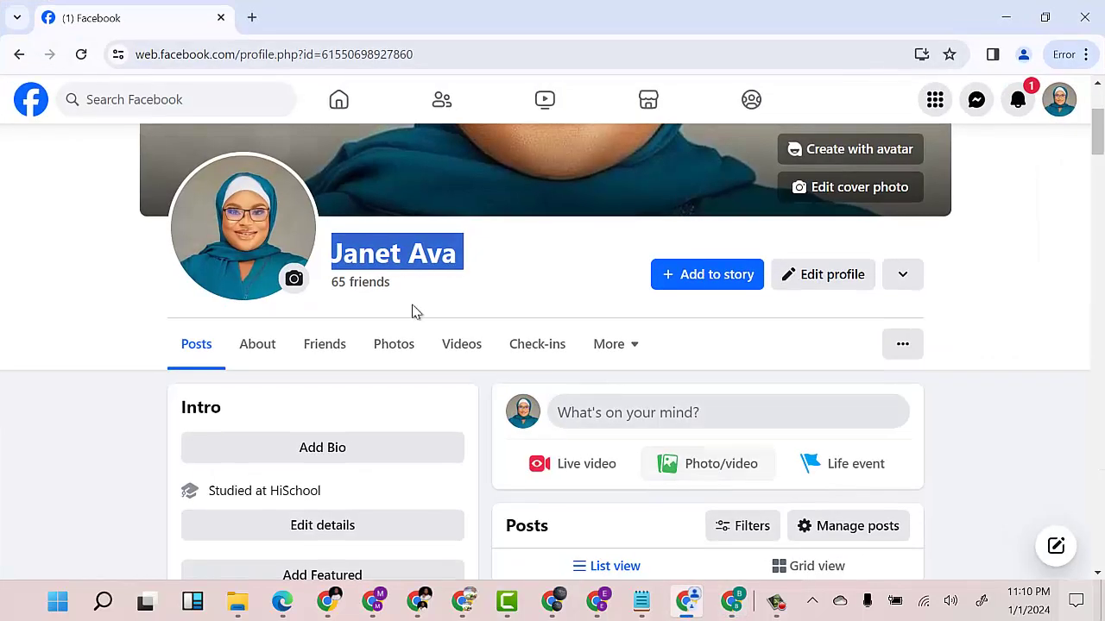
{"action": "left_click", "coordinate": [1005, 17]}
Select the invitee from the results and enable Allow this person to have full control.
{"action": "left_click", "coordinate": [449, 514]}
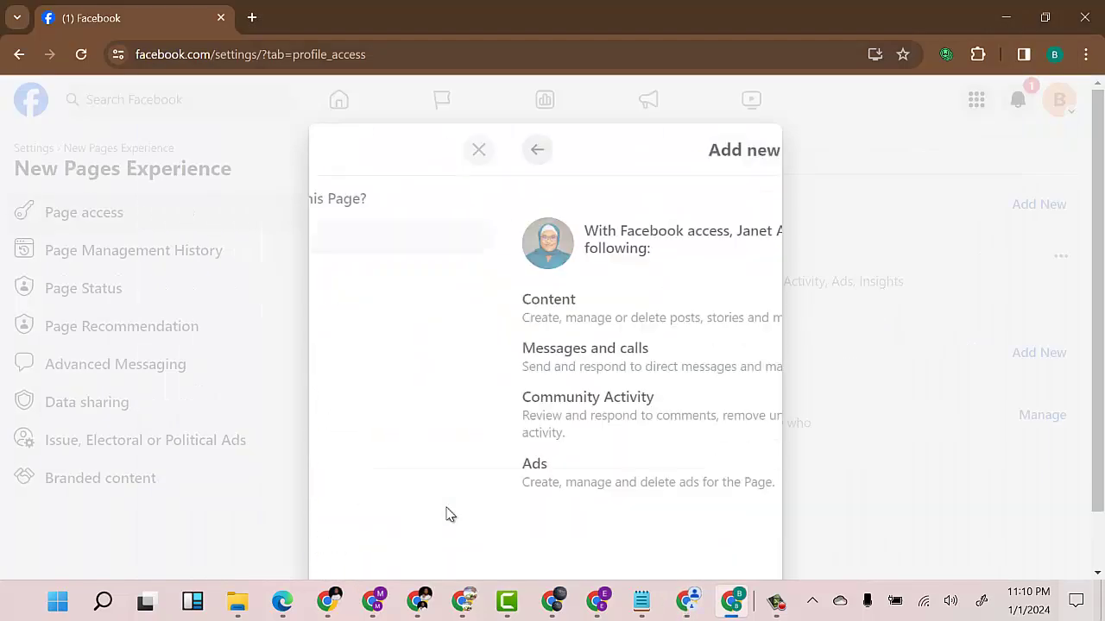
{"action": "scroll", "coordinate": [696, 474], "scroll_direction": "down", "scroll_amount": 2}
{"action": "scroll", "coordinate": [587, 461], "scroll_direction": "up", "scroll_amount": 1}
{"action": "scroll", "coordinate": [570, 413], "scroll_direction": "up", "scroll_amount": 2}
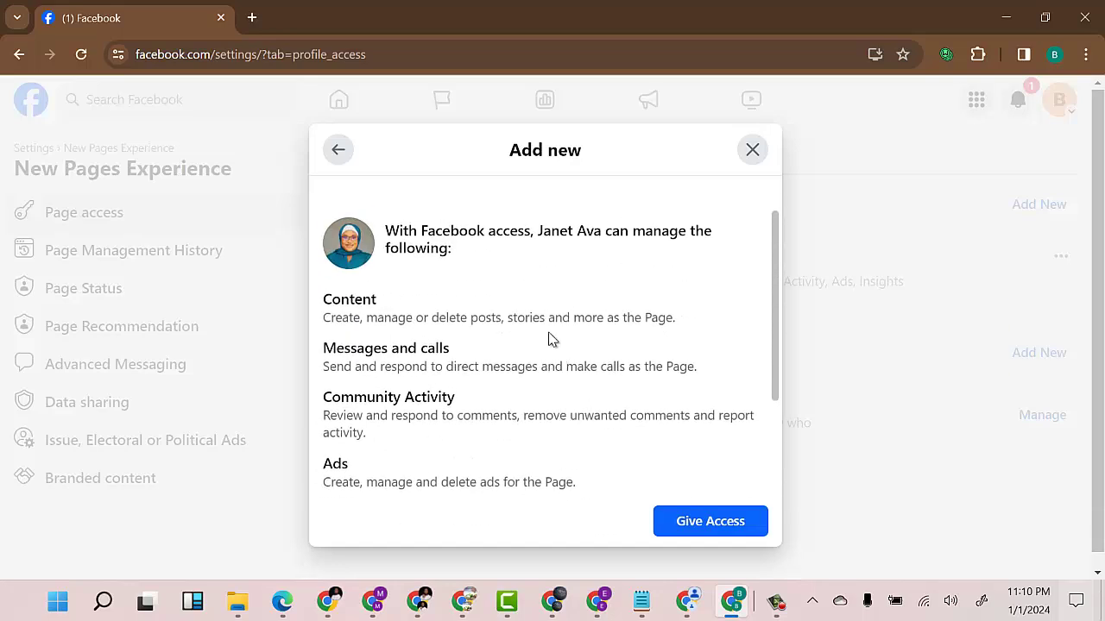
{"action": "scroll", "coordinate": [606, 314], "scroll_direction": "down", "scroll_amount": 3}
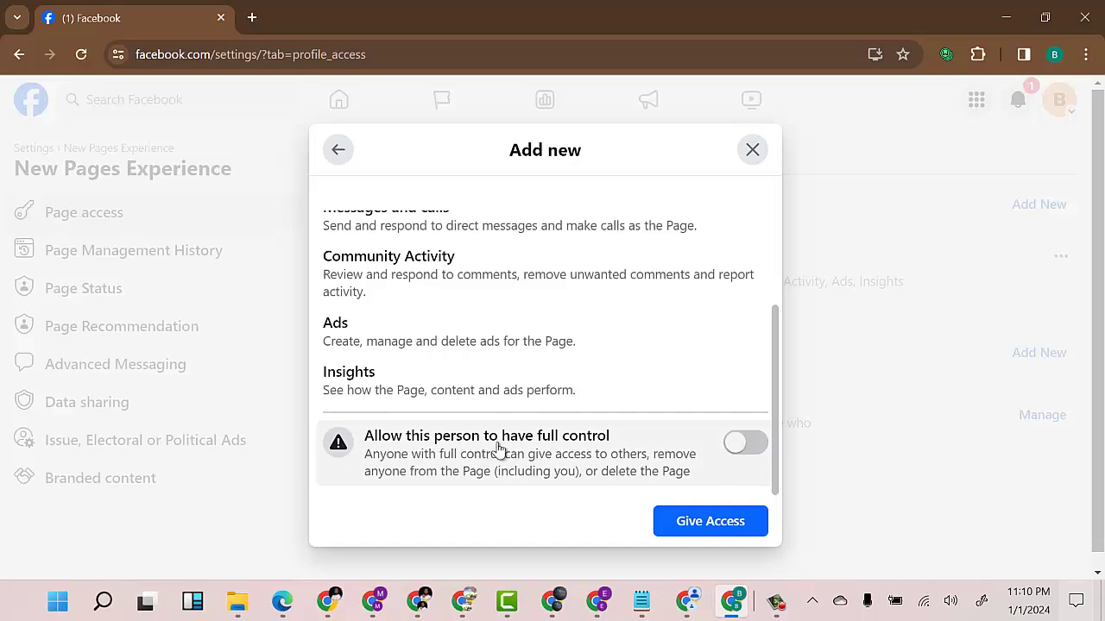
{"action": "left_click", "coordinate": [742, 445]}
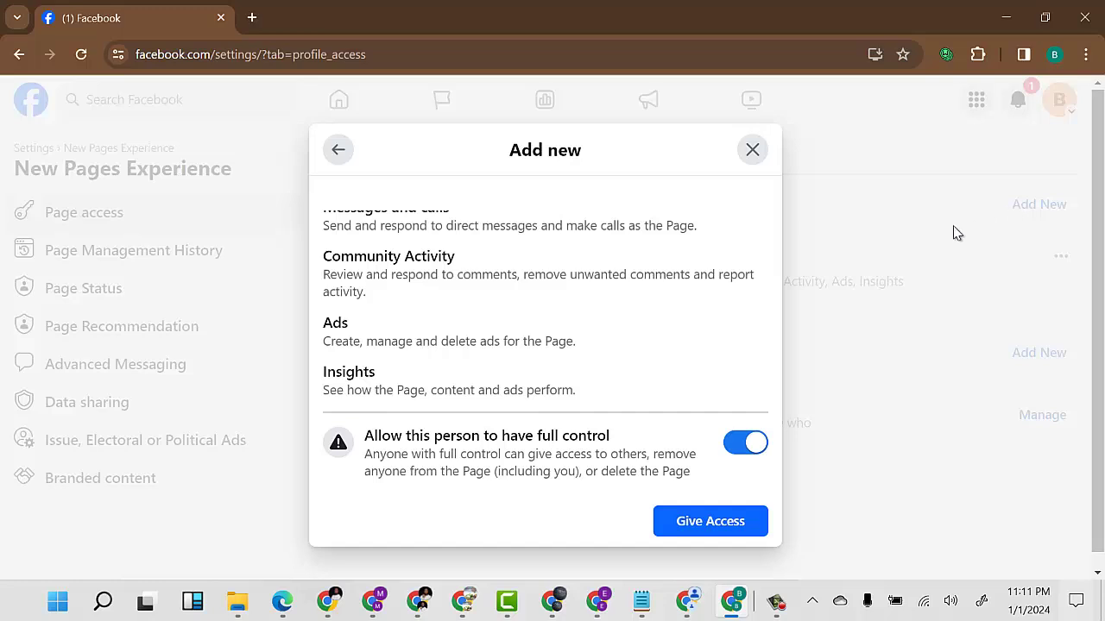
Give Access, confirm with the account password, and decline the Windows Hello offer.
{"action": "left_click", "coordinate": [691, 522]}
{"action": "left_click", "coordinate": [436, 362]}
{"action": "left_click", "coordinate": [669, 425]}
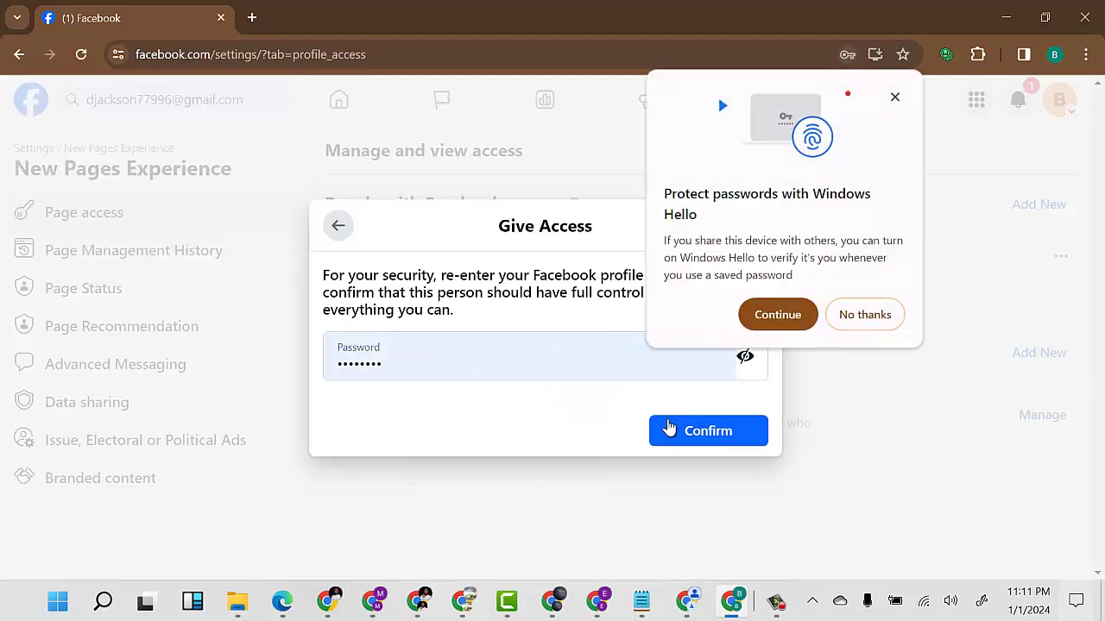
{"action": "left_click", "coordinate": [697, 447]}
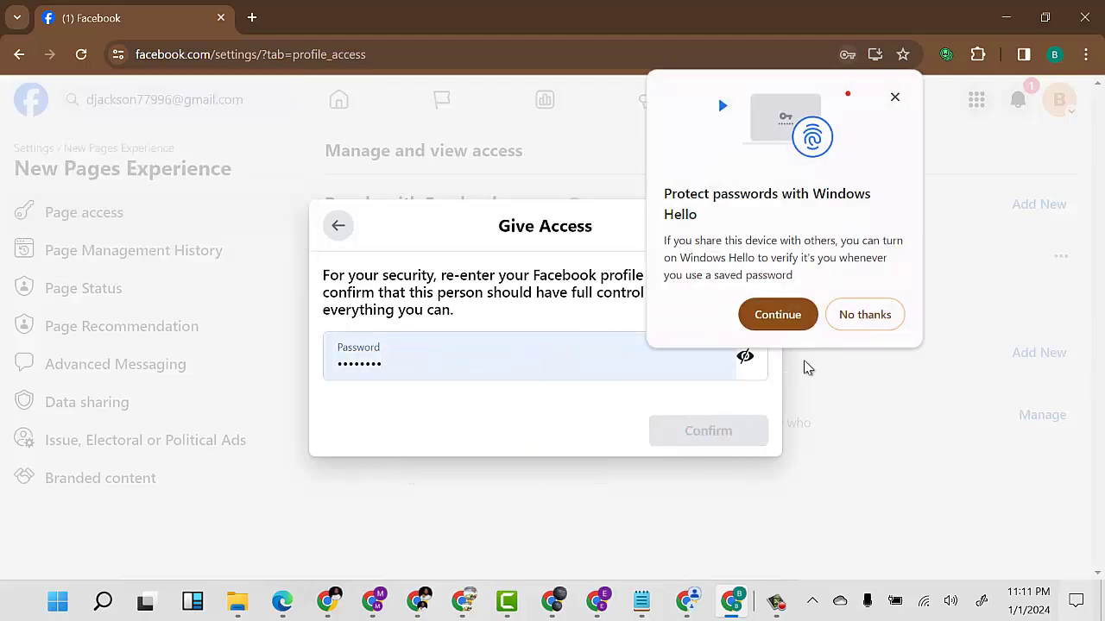
{"action": "left_click", "coordinate": [863, 315]}
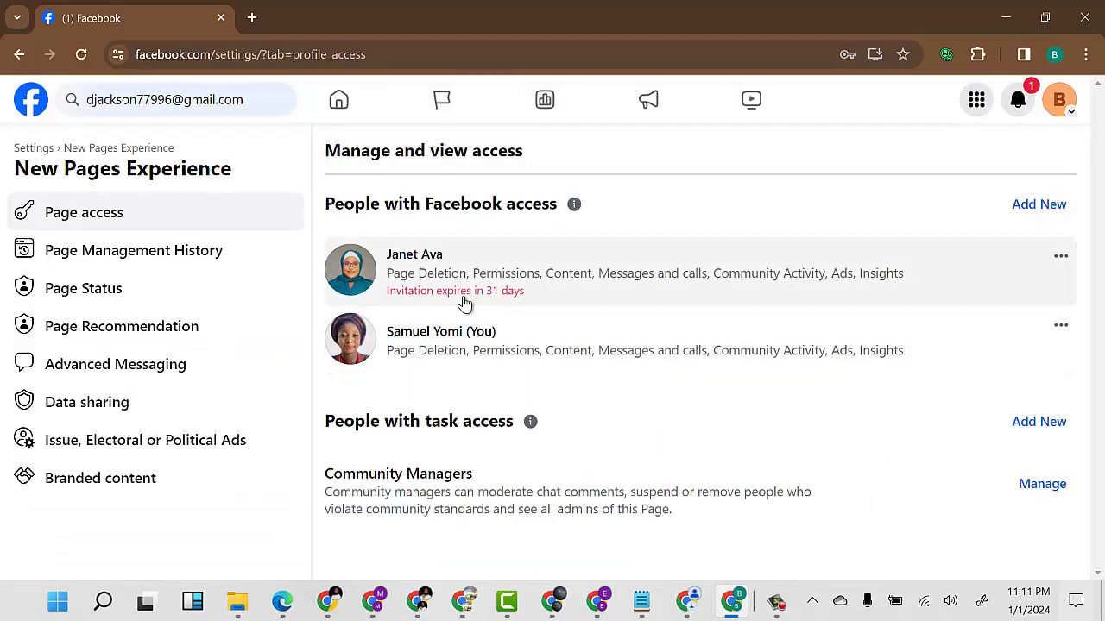
Switch to the invitee's Chrome window and scroll down their Facebook page.
{"action": "left_click", "coordinate": [688, 601]}
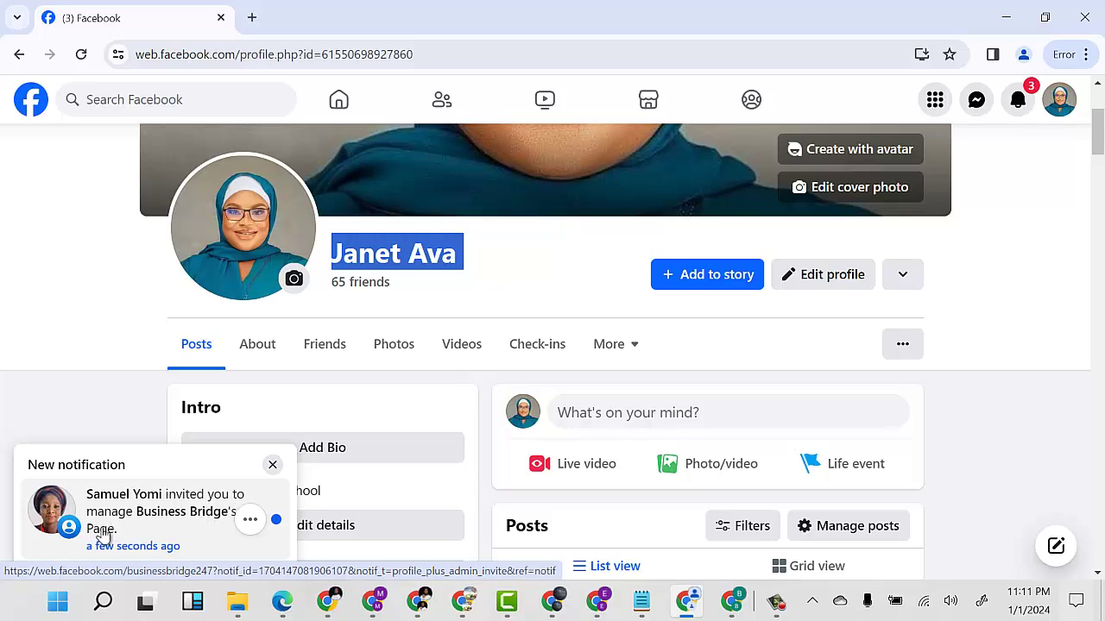
{"action": "scroll", "coordinate": [941, 181], "scroll_direction": "down", "scroll_amount": 2}
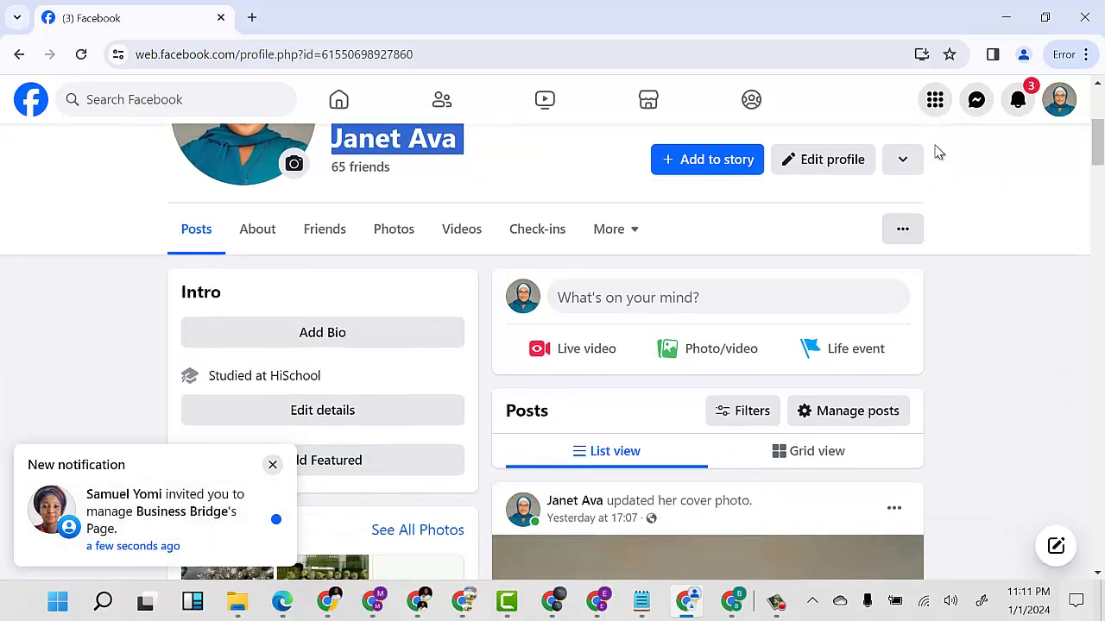
Open the Business Bridge Page-management invitation from notifications and review it.
{"action": "left_click", "coordinate": [1019, 103]}
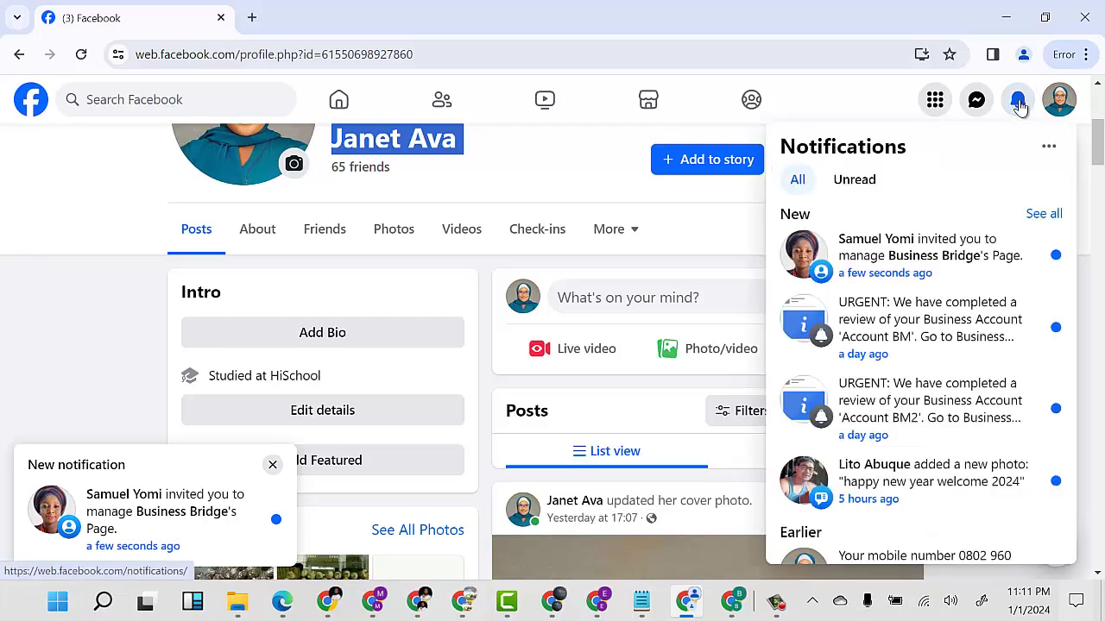
{"action": "left_click", "coordinate": [935, 264]}
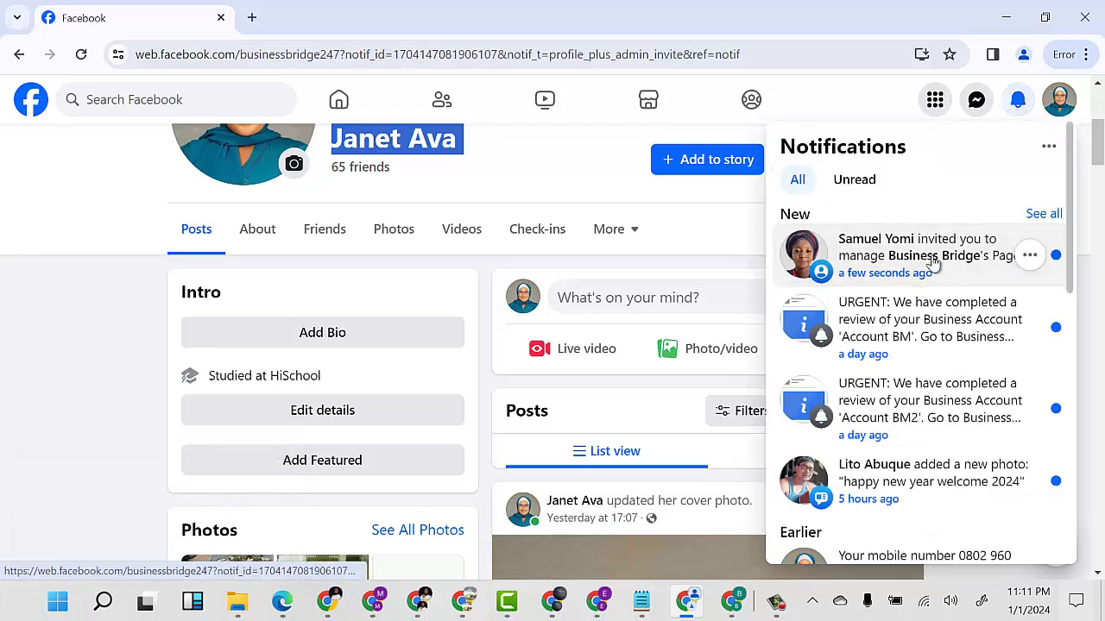
{"action": "scroll", "coordinate": [708, 354], "scroll_direction": "down", "scroll_amount": 2}
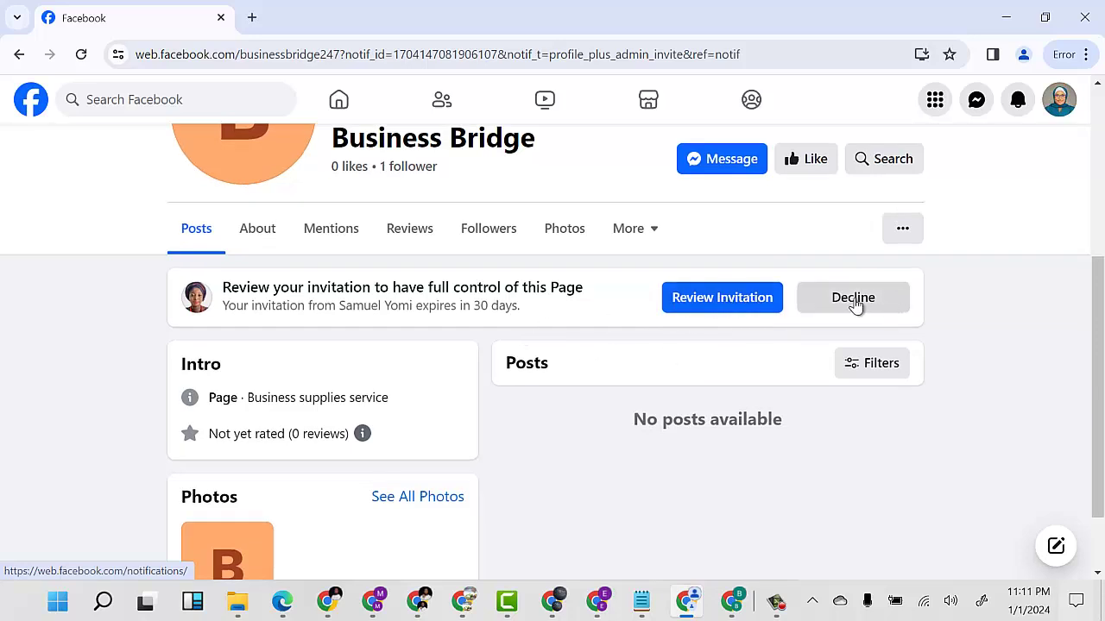
{"action": "left_click", "coordinate": [699, 298]}
Accept full control of Business Bridge, choose Not Now, and return to the settings window.
{"action": "scroll", "coordinate": [673, 337], "scroll_direction": "down", "scroll_amount": 3}
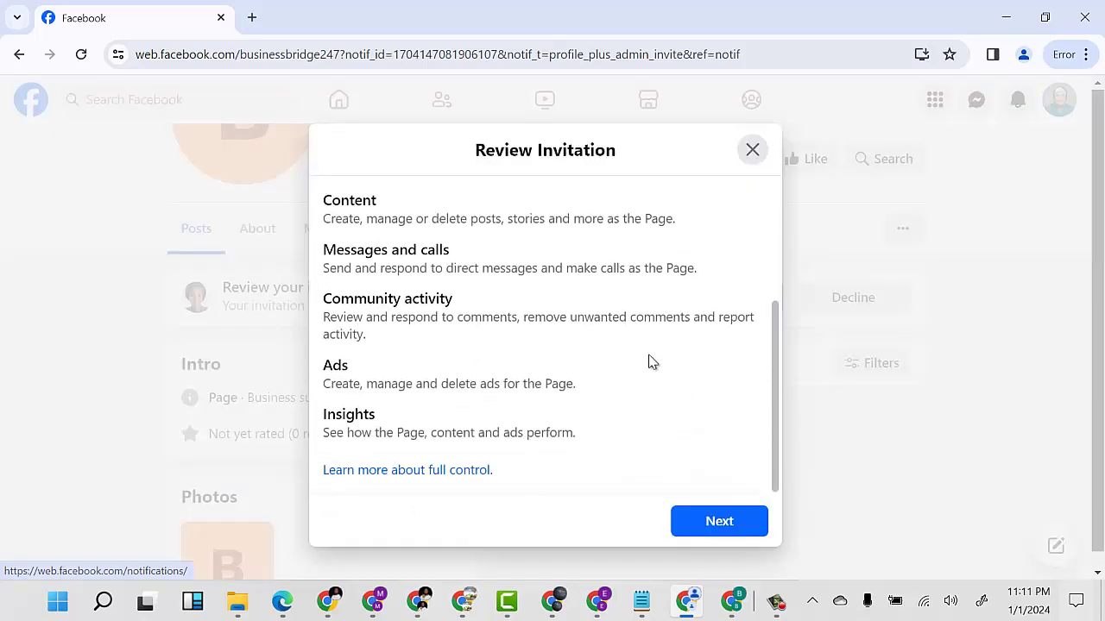
{"action": "left_click", "coordinate": [713, 521]}
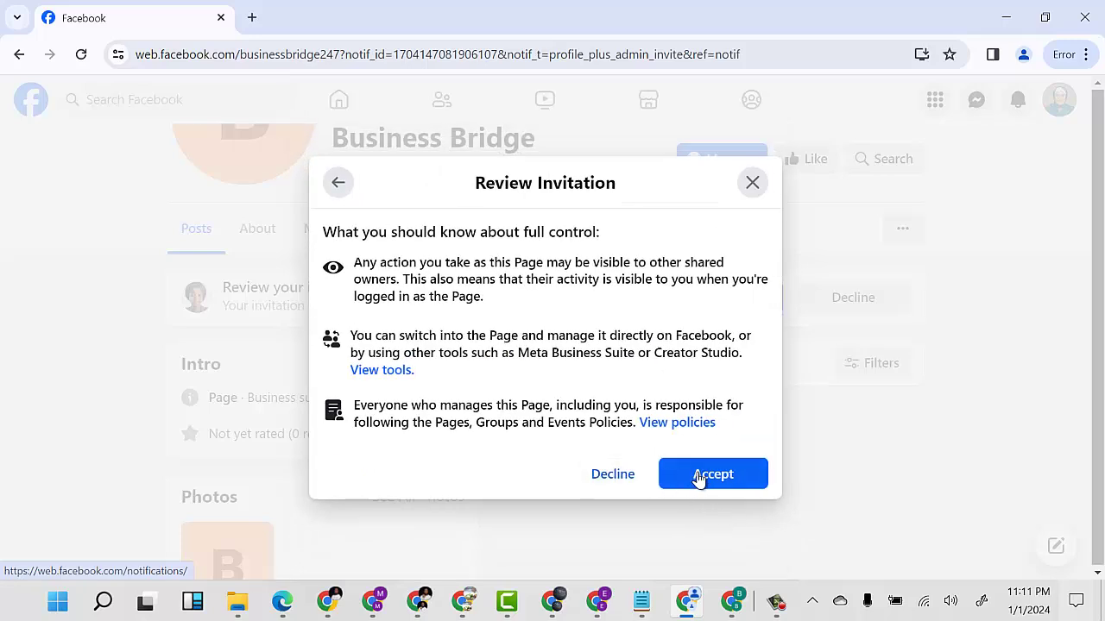
{"action": "left_click", "coordinate": [700, 481]}
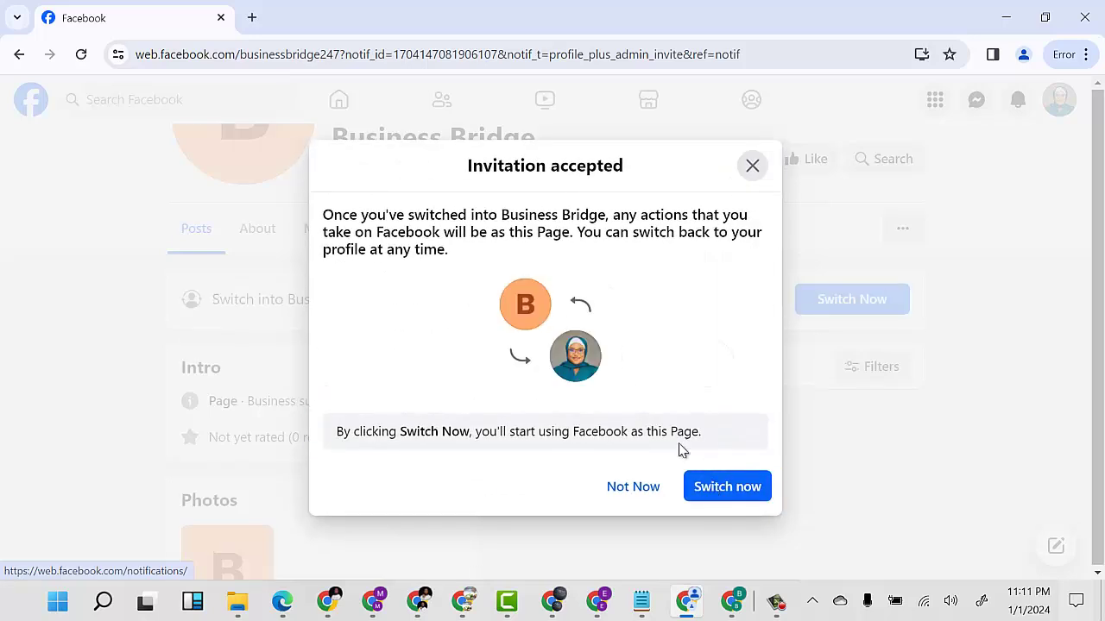
{"action": "left_click", "coordinate": [633, 490]}
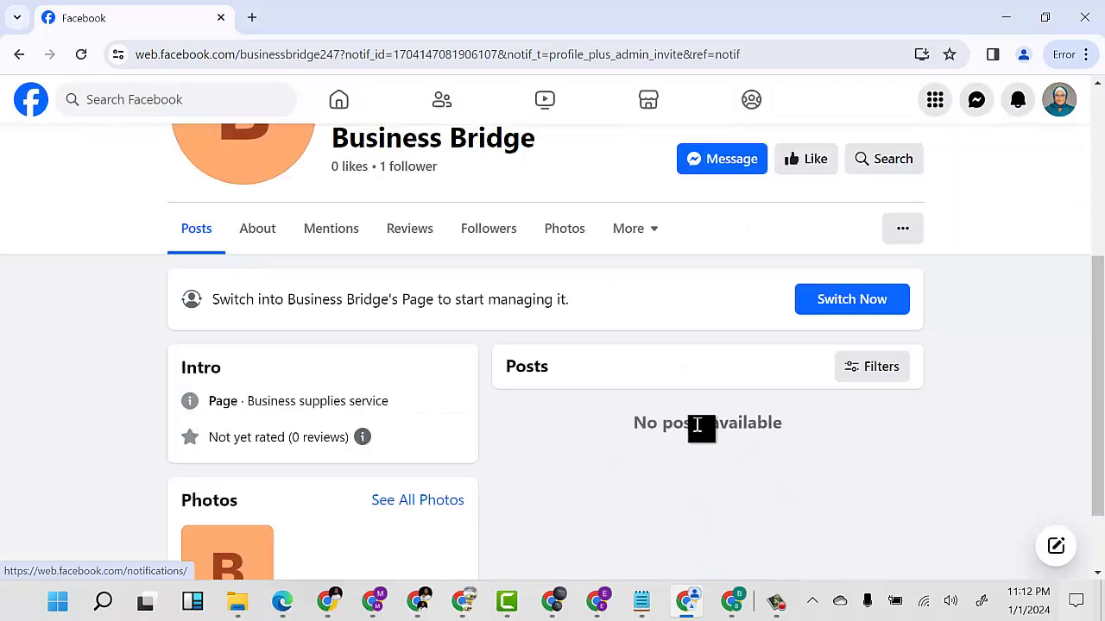
{"action": "left_click", "coordinate": [721, 518]}
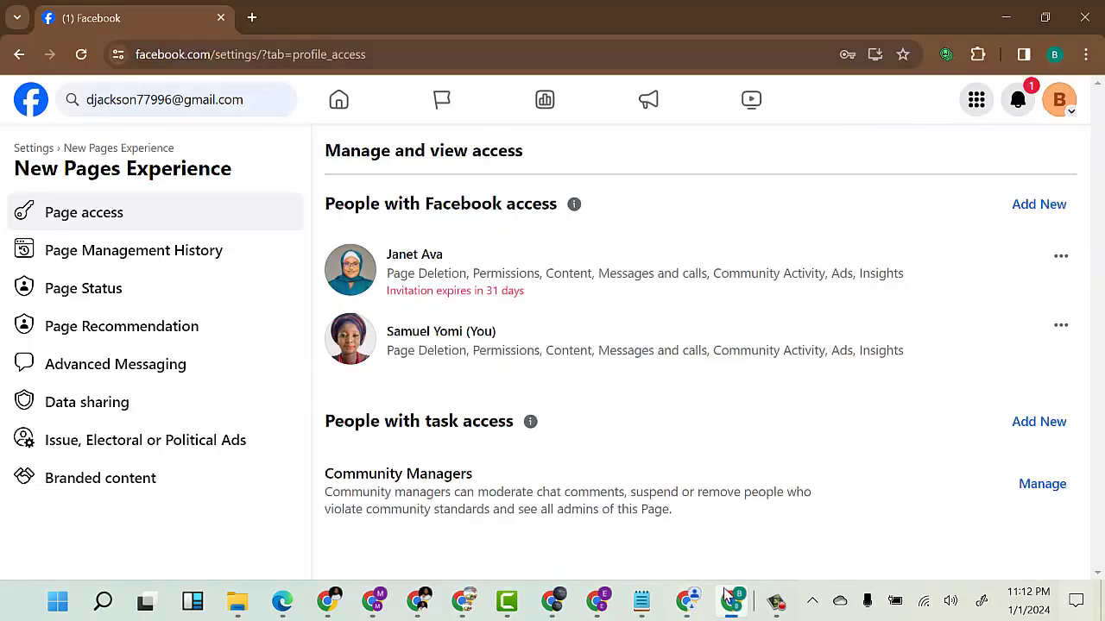
Reload Page access, then scroll the Business Bridge Page window to the 'Switch Now' banner.
{"action": "left_click", "coordinate": [81, 54]}
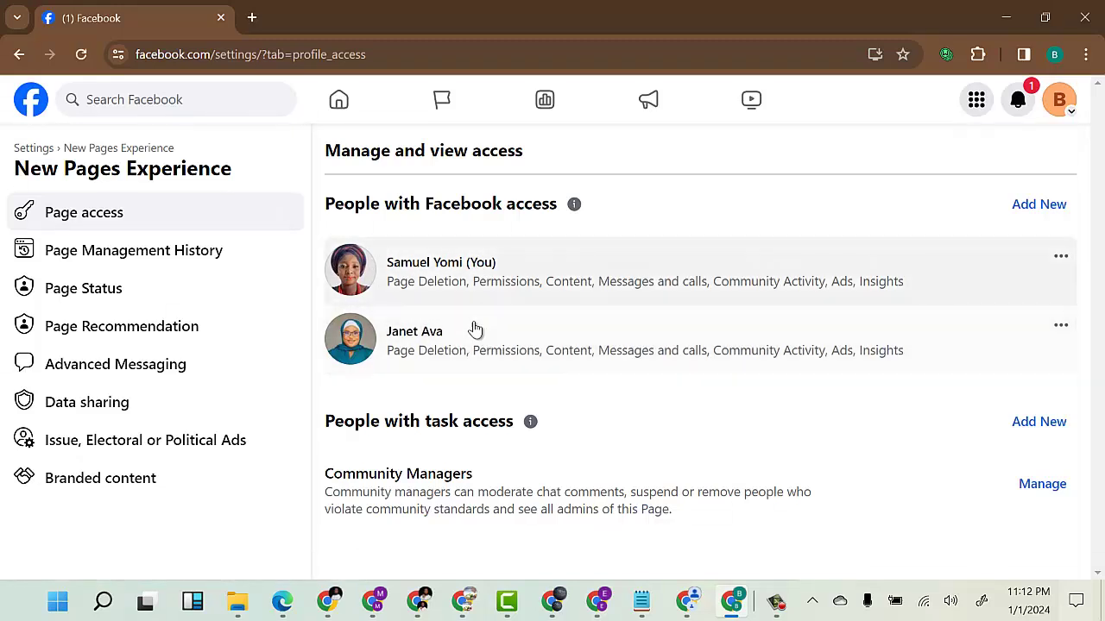
{"action": "left_click", "coordinate": [688, 599]}
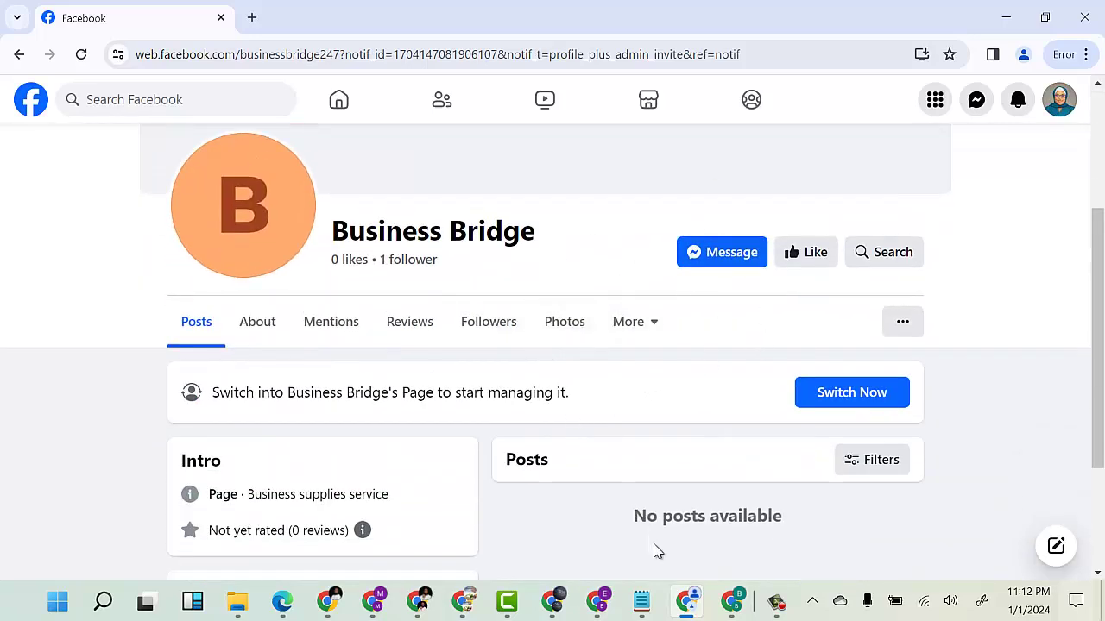
{"action": "left_click", "coordinate": [732, 599]}
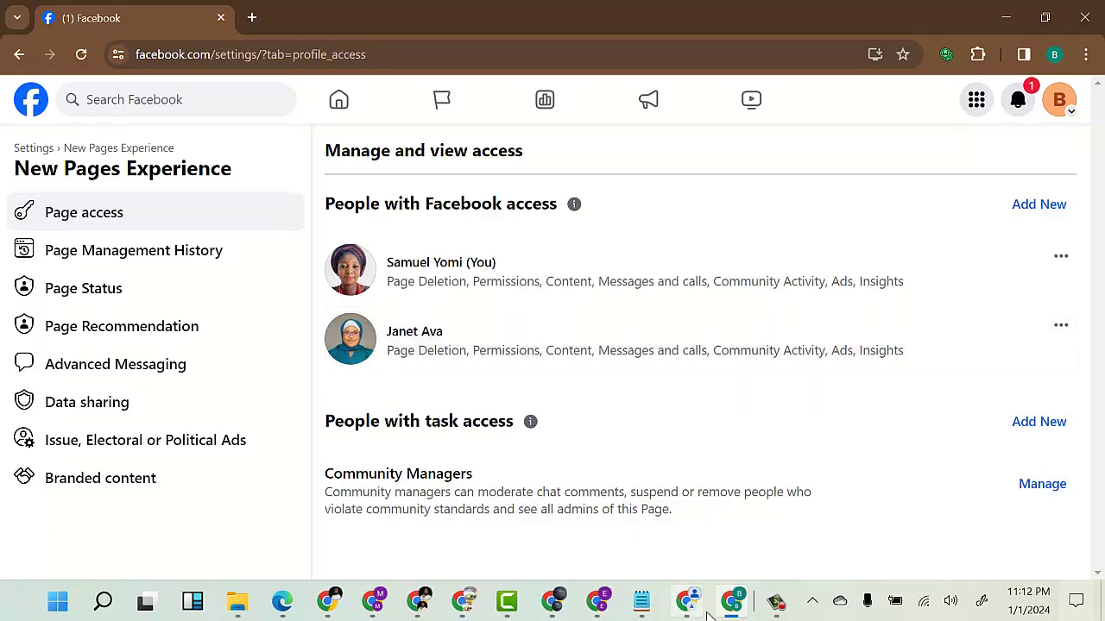
{"action": "mouse_move", "coordinate": [704, 608]}
{"action": "left_click", "coordinate": [696, 553]}
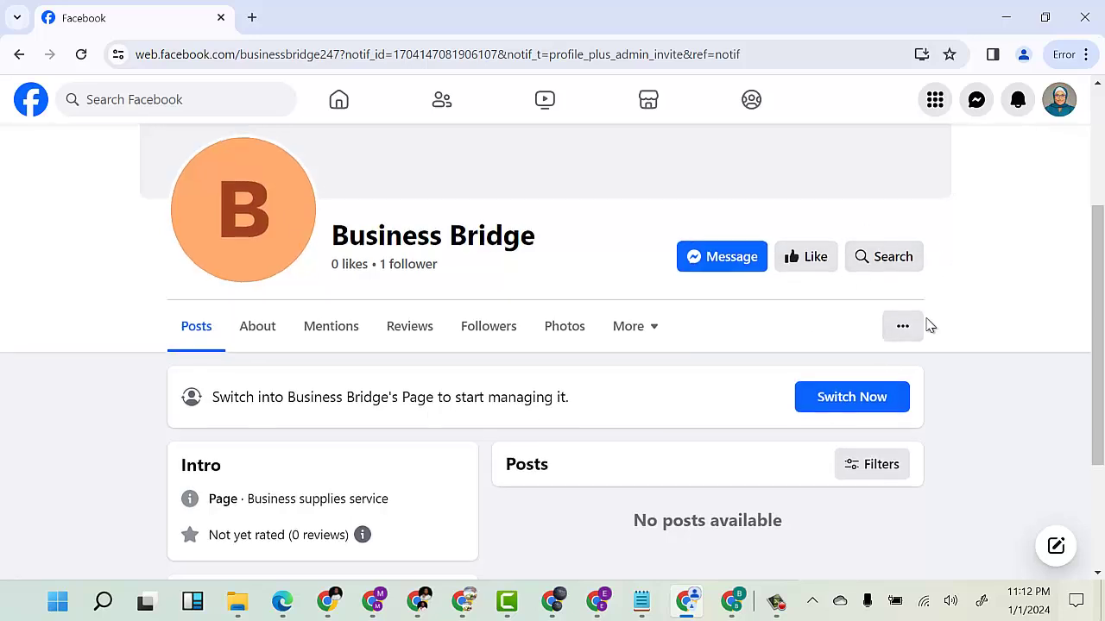
{"action": "scroll", "coordinate": [928, 320], "scroll_direction": "up", "scroll_amount": 3}
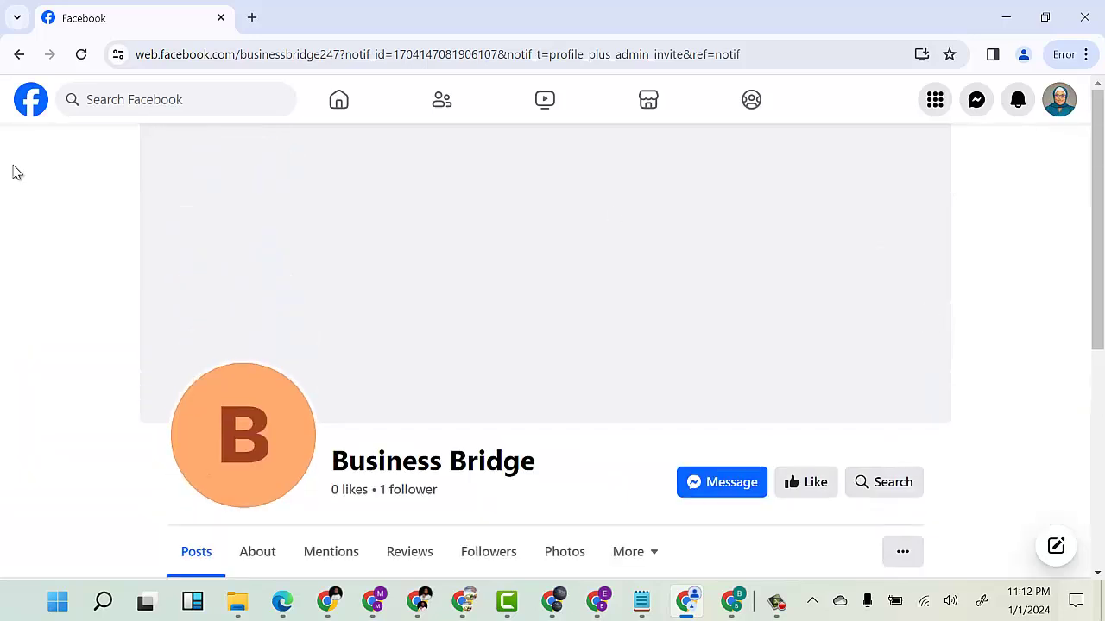
{"action": "scroll", "coordinate": [469, 343], "scroll_direction": "down", "scroll_amount": 3}
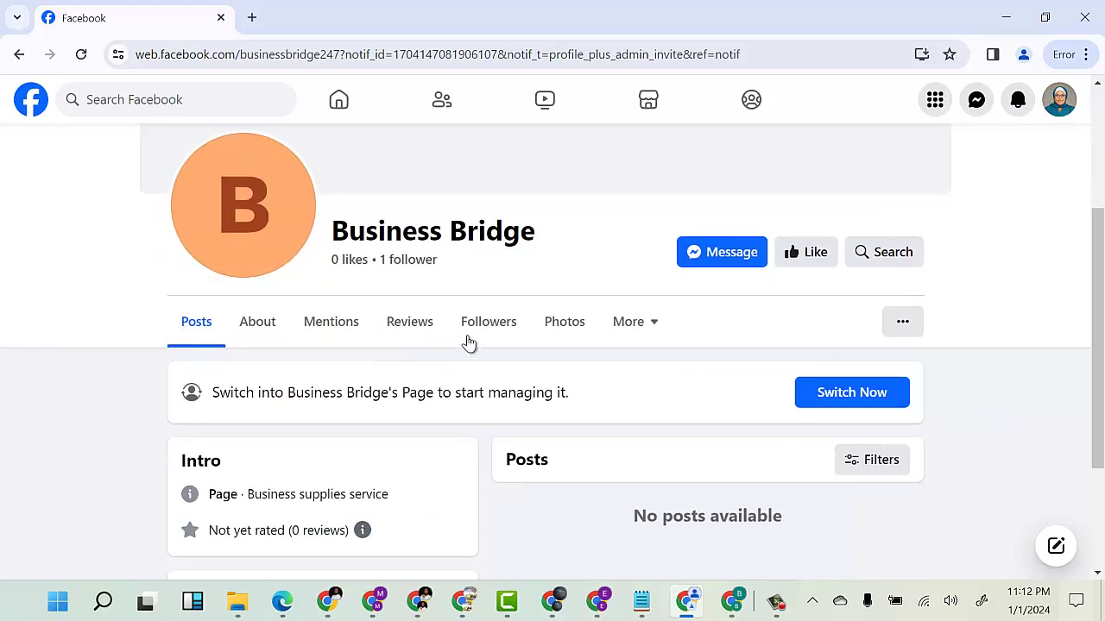
Switch into the Business Bridge Page with Use Page and dismiss the notice.
{"action": "left_click", "coordinate": [831, 403]}
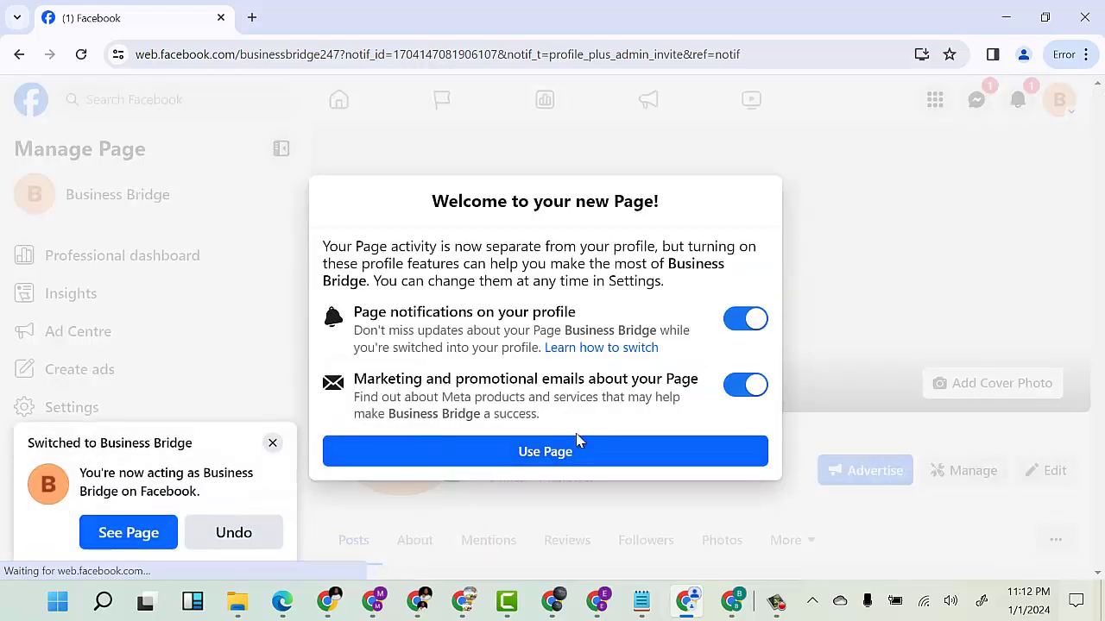
{"action": "left_click", "coordinate": [555, 451]}
{"action": "left_click", "coordinate": [272, 445]}
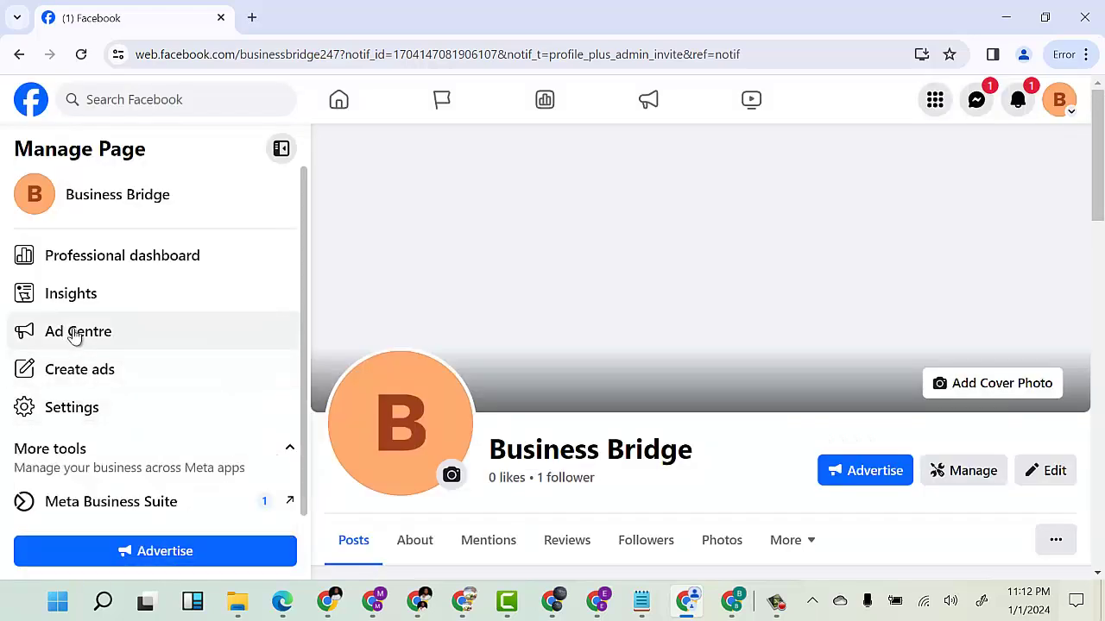
Go to Page access settings from the Page's Professional dashboard sidebar.
{"action": "left_click", "coordinate": [108, 259]}
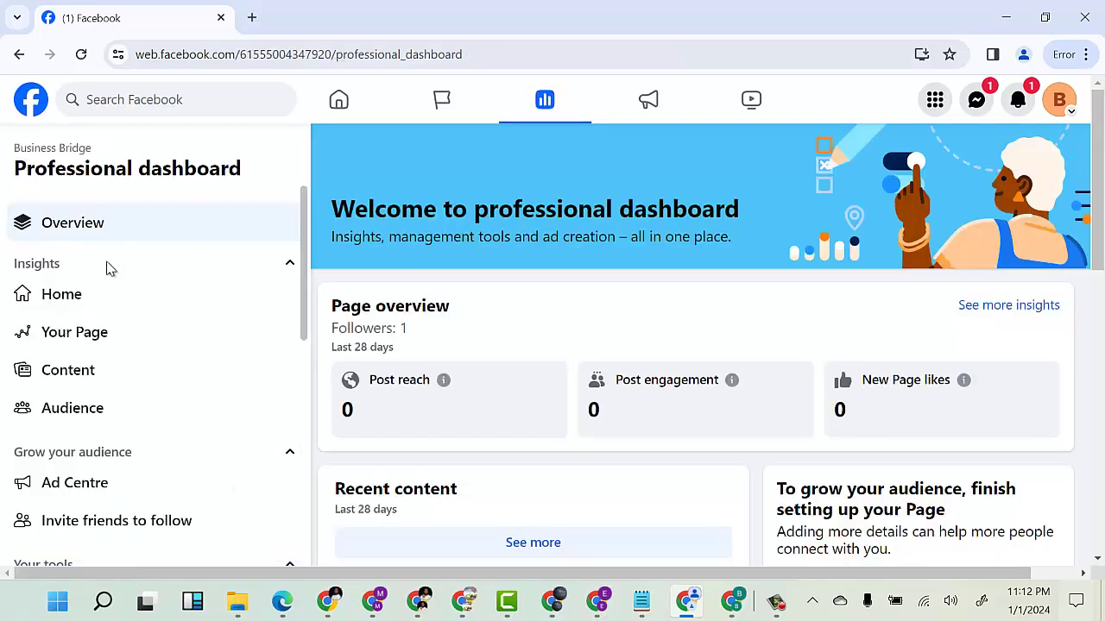
{"action": "scroll", "coordinate": [95, 285], "scroll_direction": "down", "scroll_amount": 3}
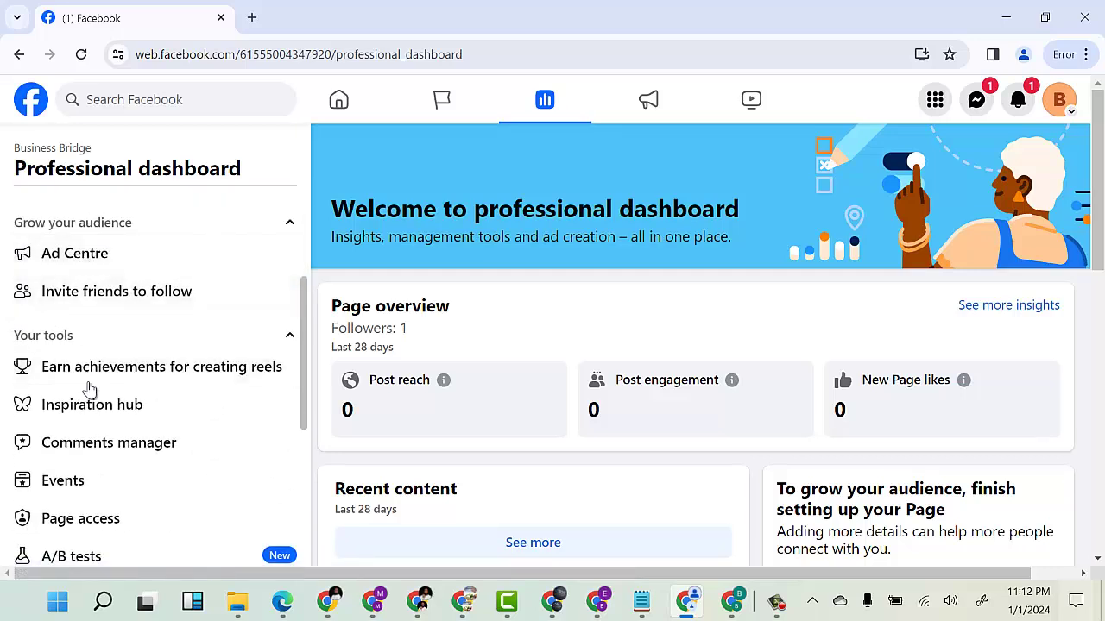
{"action": "scroll", "coordinate": [87, 397], "scroll_direction": "down", "scroll_amount": 3}
{"action": "left_click", "coordinate": [88, 296]}
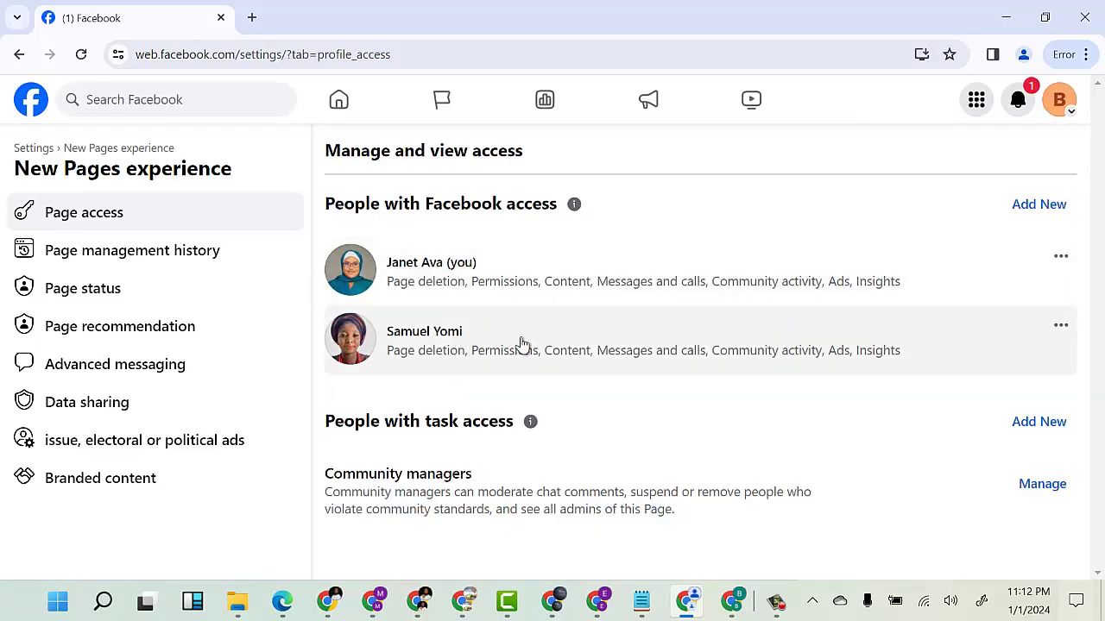
{"action": "left_click", "coordinate": [1061, 328]}
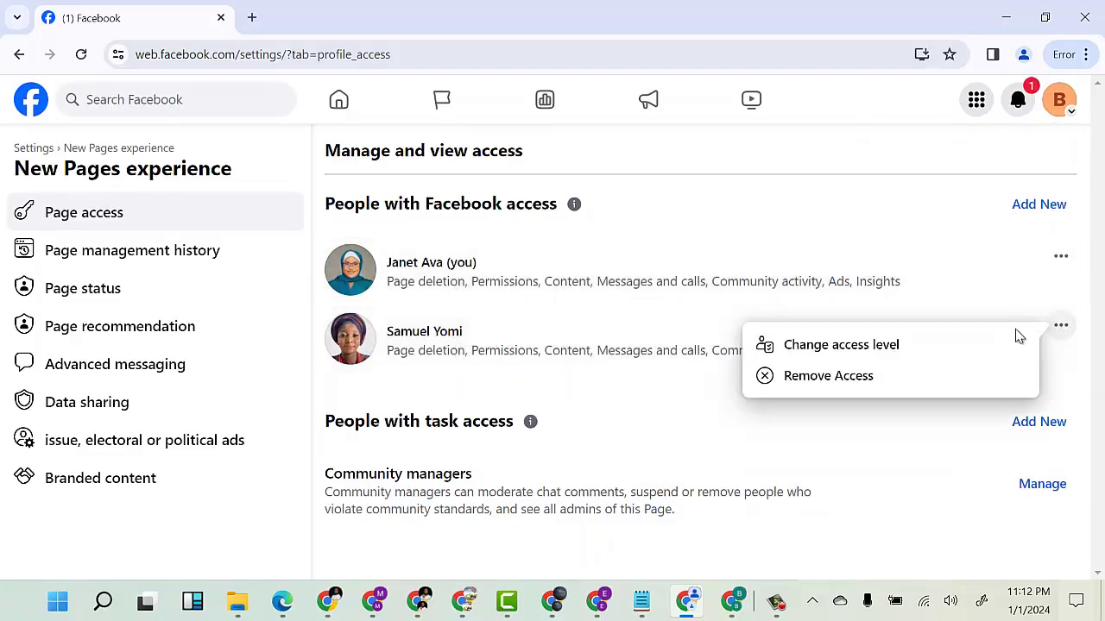
{"action": "left_click", "coordinate": [850, 354]}
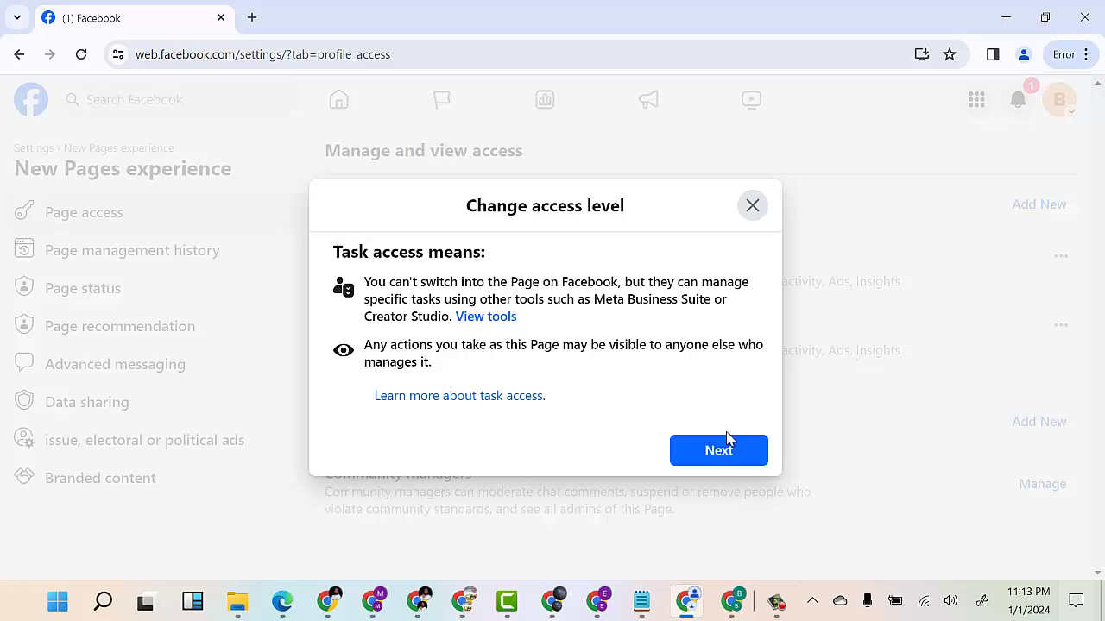
{"action": "left_click", "coordinate": [717, 461]}
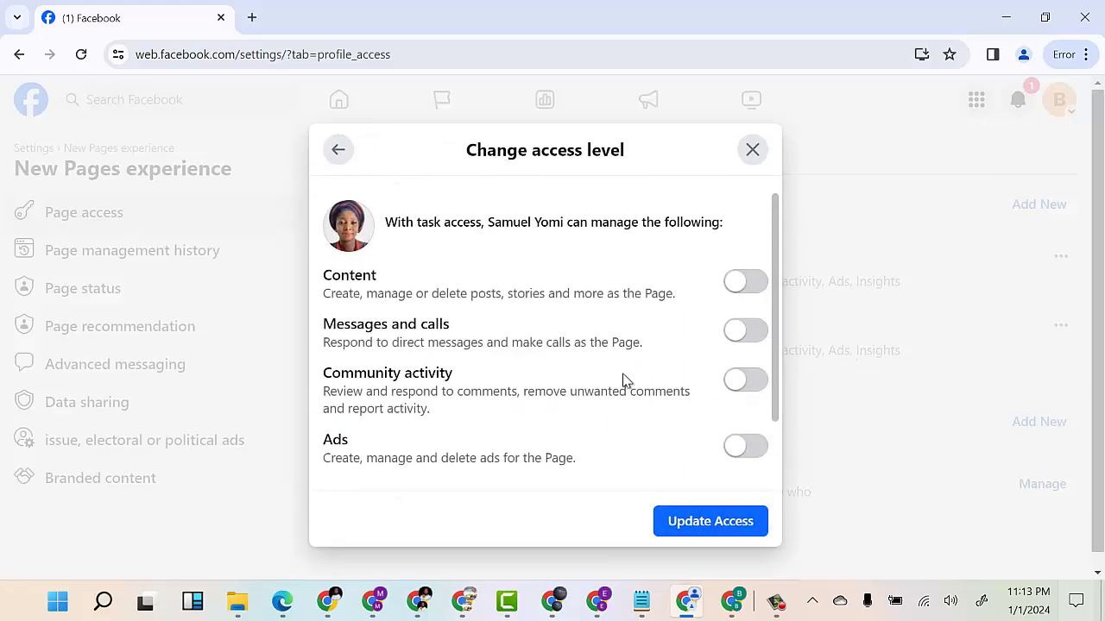
{"action": "scroll", "coordinate": [626, 376], "scroll_direction": "down", "scroll_amount": 1}
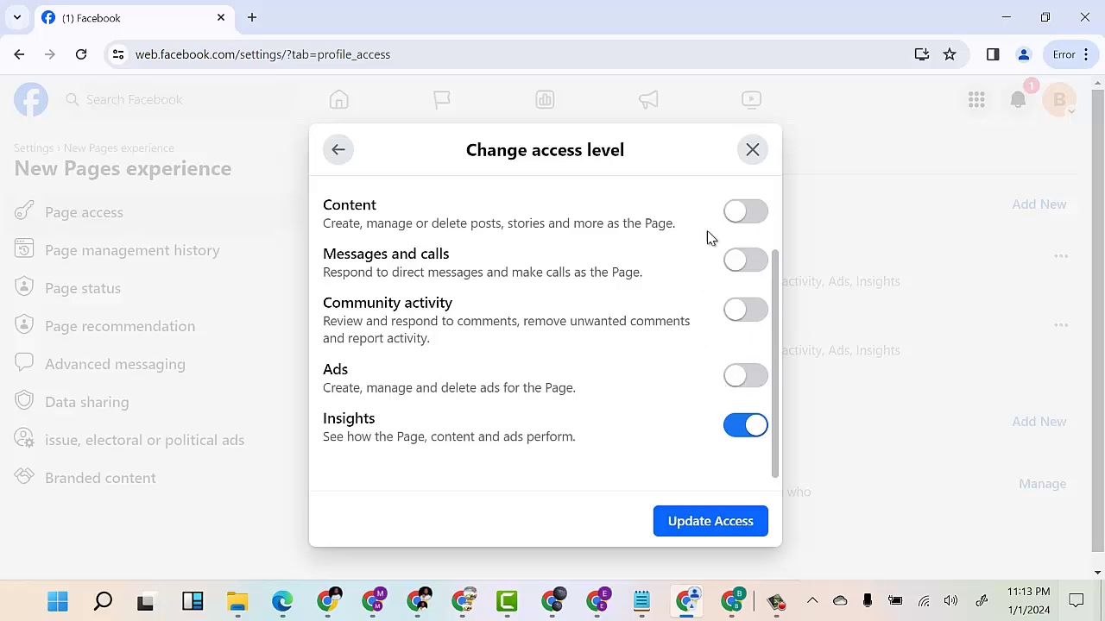
{"action": "left_click", "coordinate": [751, 149]}
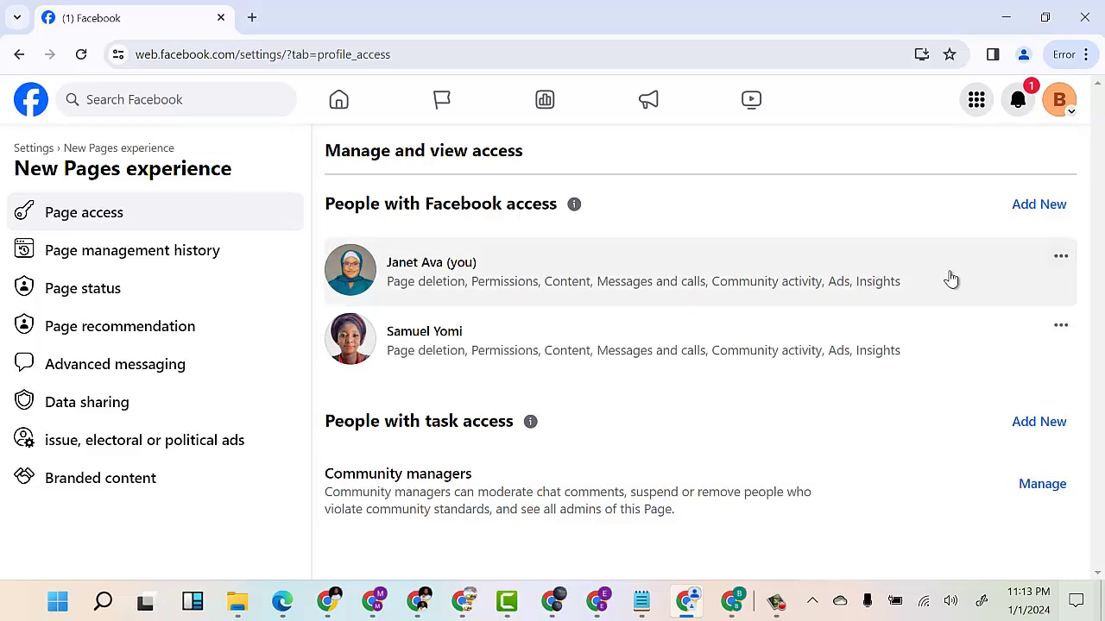
{"action": "left_click", "coordinate": [1060, 326]}
{"action": "left_click", "coordinate": [882, 356]}
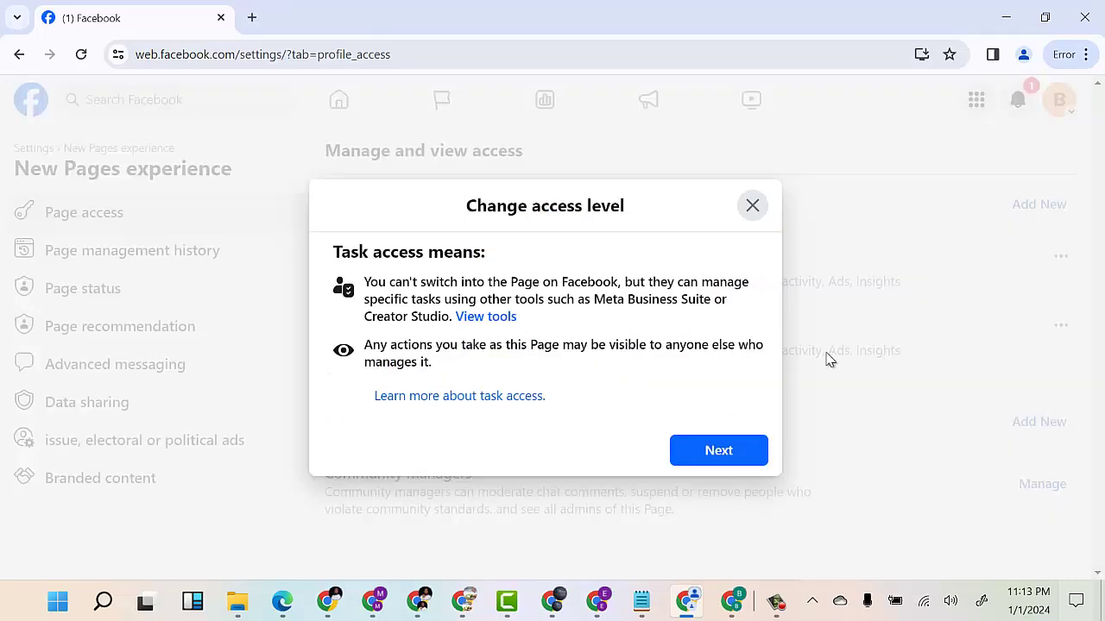
{"action": "left_click", "coordinate": [718, 451]}
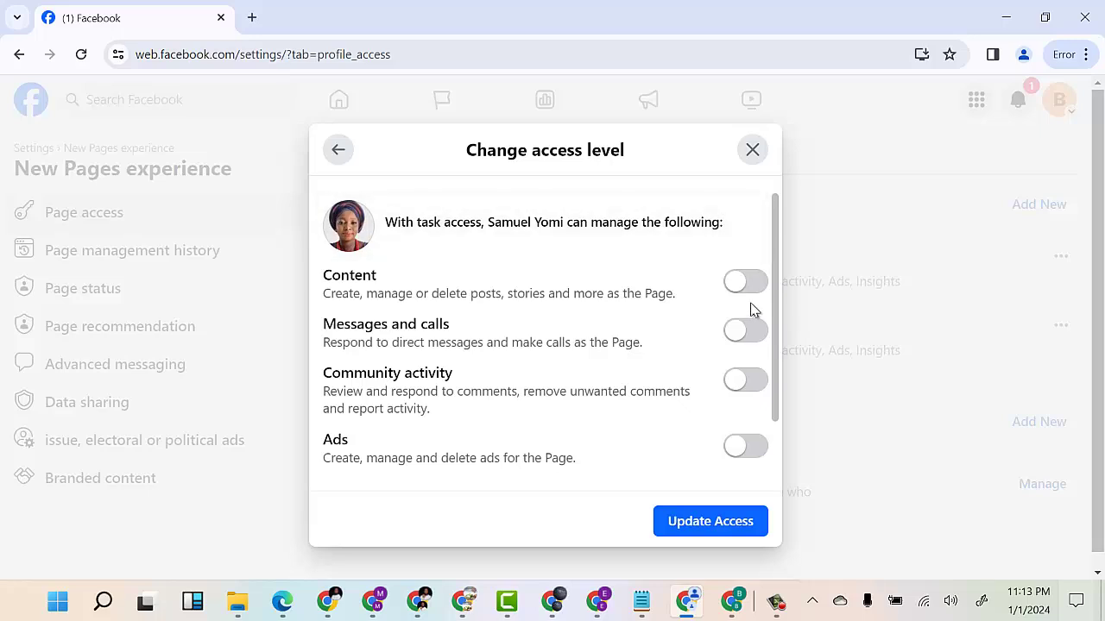
{"action": "scroll", "coordinate": [733, 318], "scroll_direction": "down", "scroll_amount": 1}
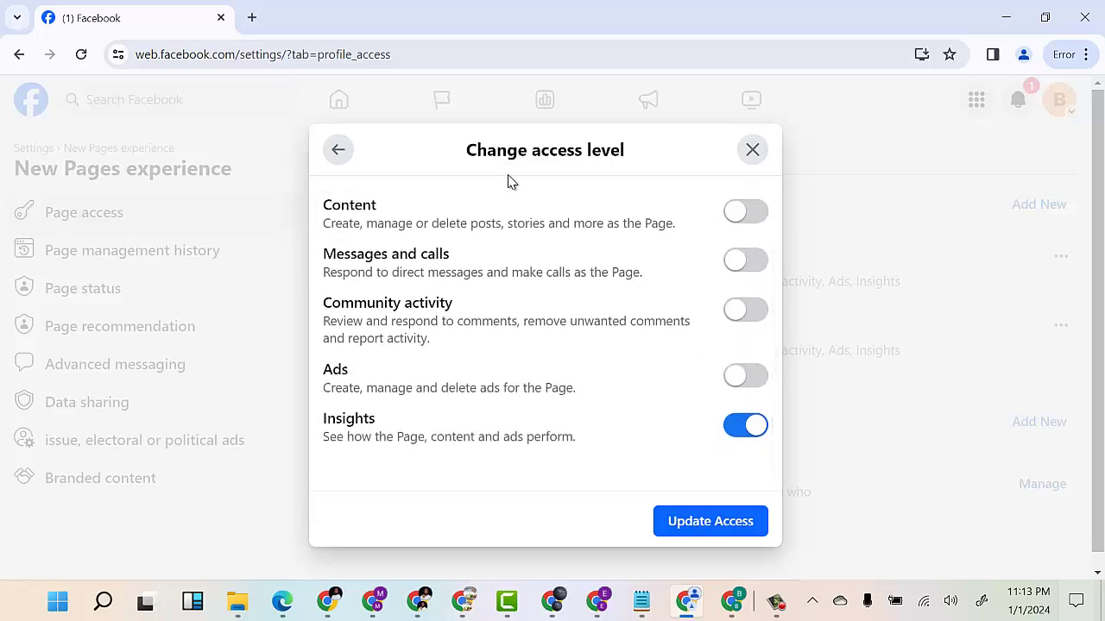
{"action": "scroll", "coordinate": [384, 220], "scroll_direction": "up", "scroll_amount": 1}
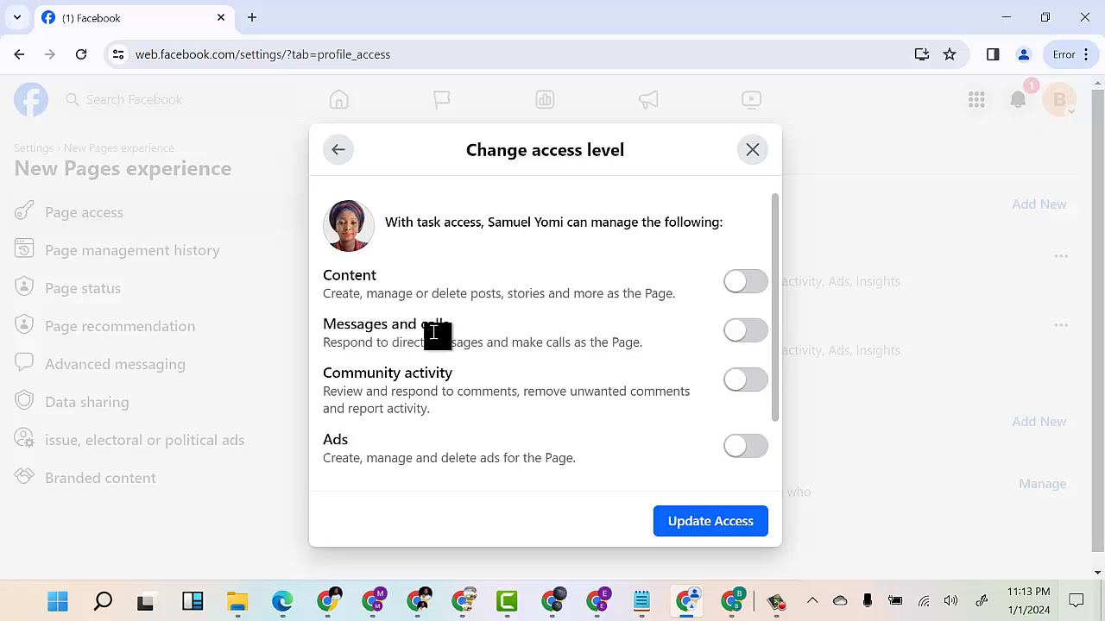
{"action": "scroll", "coordinate": [393, 371], "scroll_direction": "down", "scroll_amount": 1}
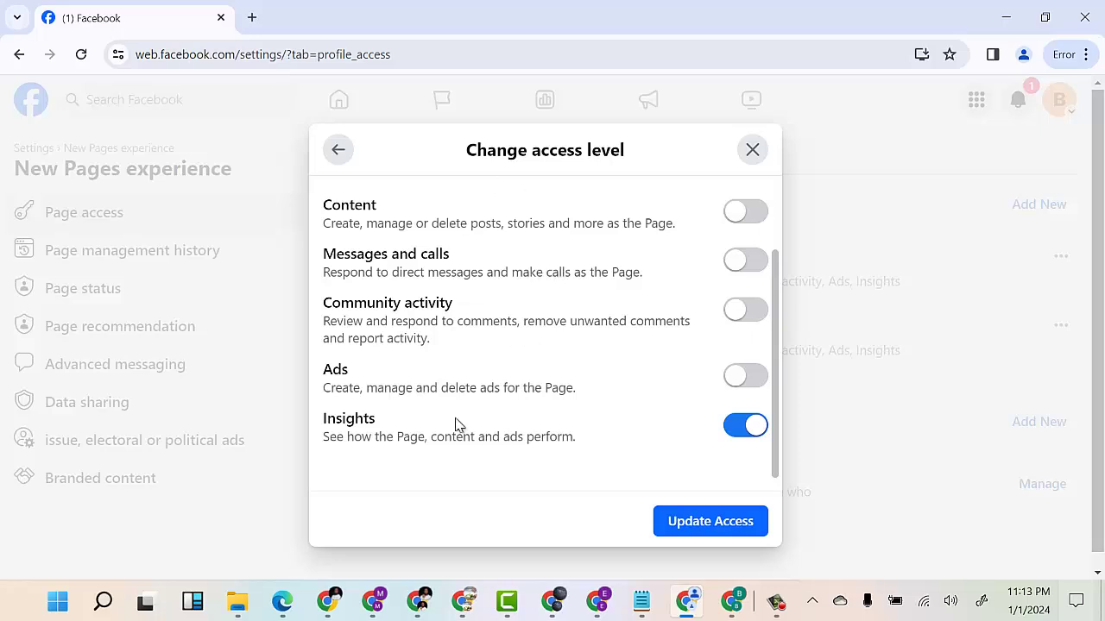
{"action": "left_click", "coordinate": [751, 151]}
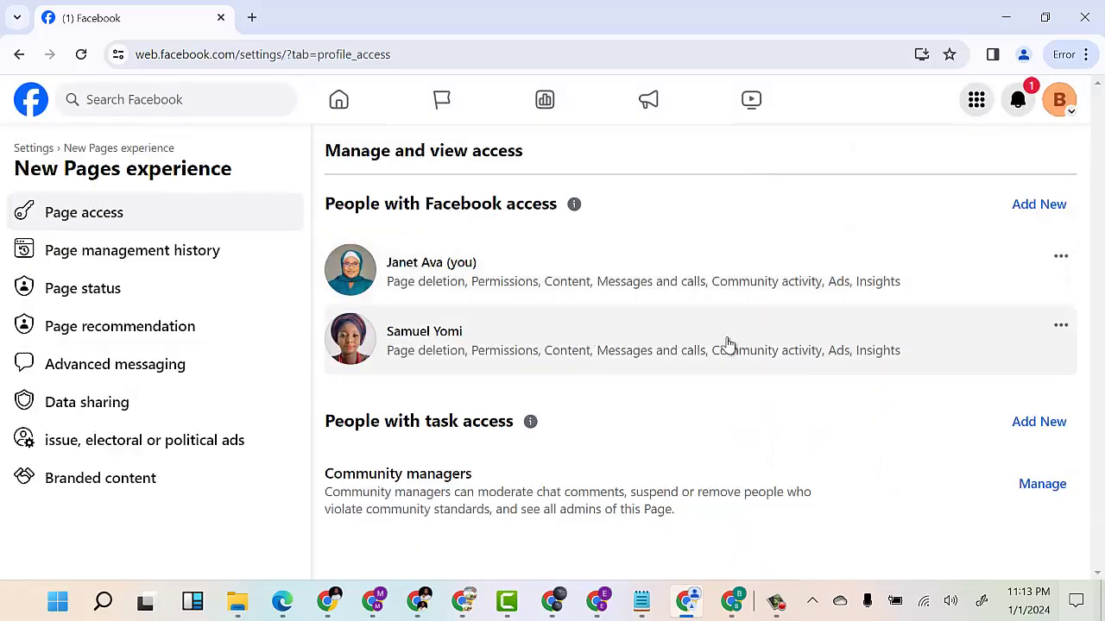
{"action": "left_click", "coordinate": [1061, 330]}
Remove the original admin's access, confirm with the account password, and decline Chrome's password save.
{"action": "left_click", "coordinate": [824, 384]}
{"action": "left_click", "coordinate": [489, 387]}
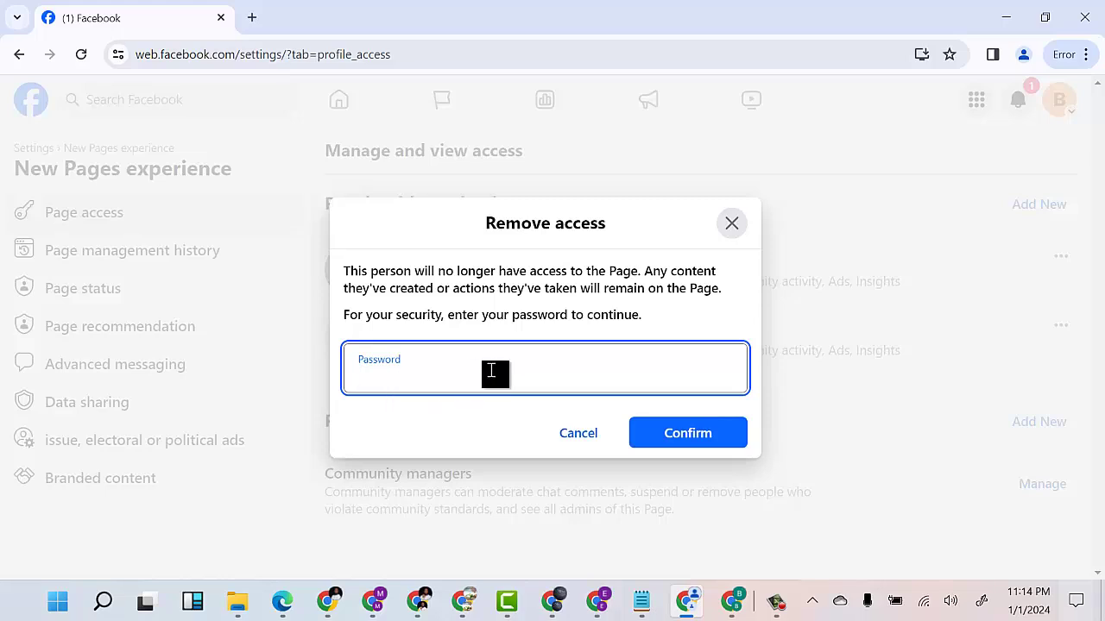
{"action": "key", "text": "ctrl+v"}
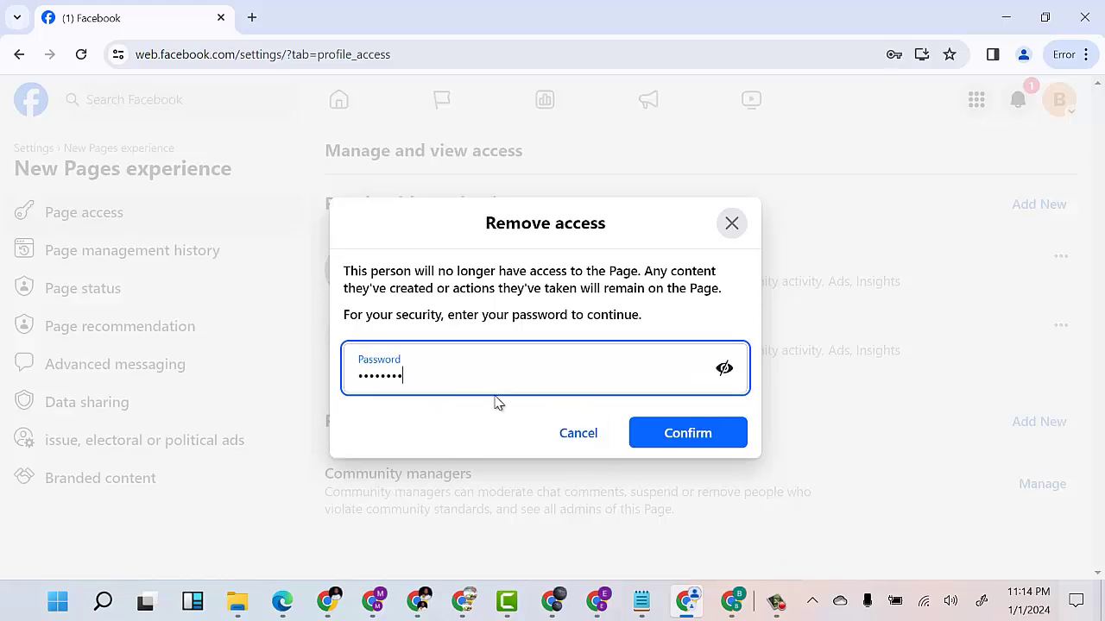
{"action": "left_click", "coordinate": [692, 436]}
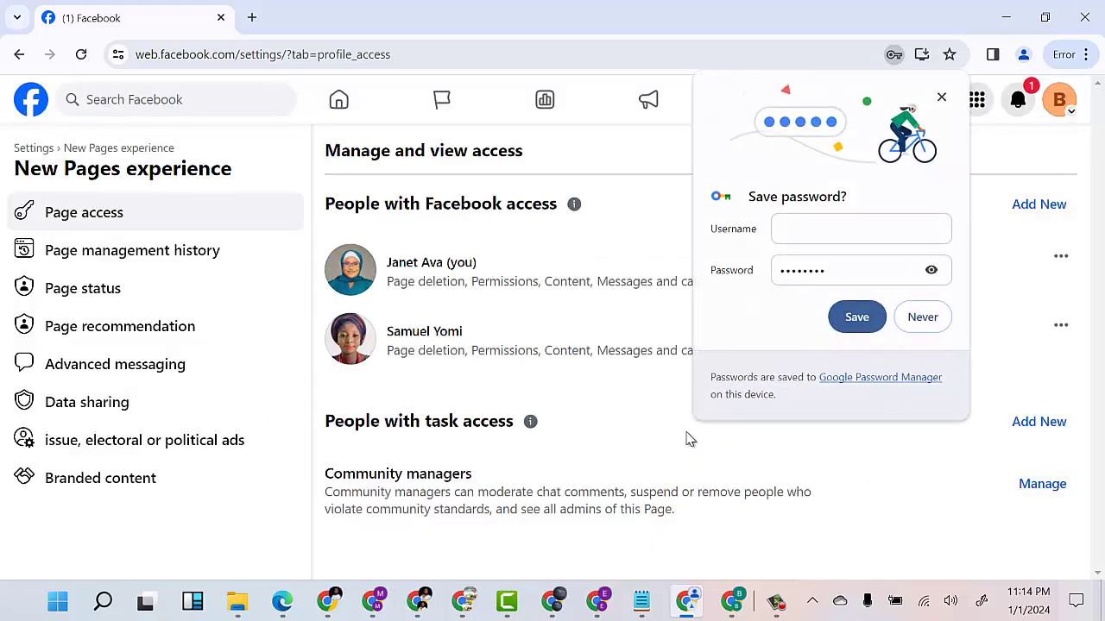
{"action": "left_click", "coordinate": [920, 317]}
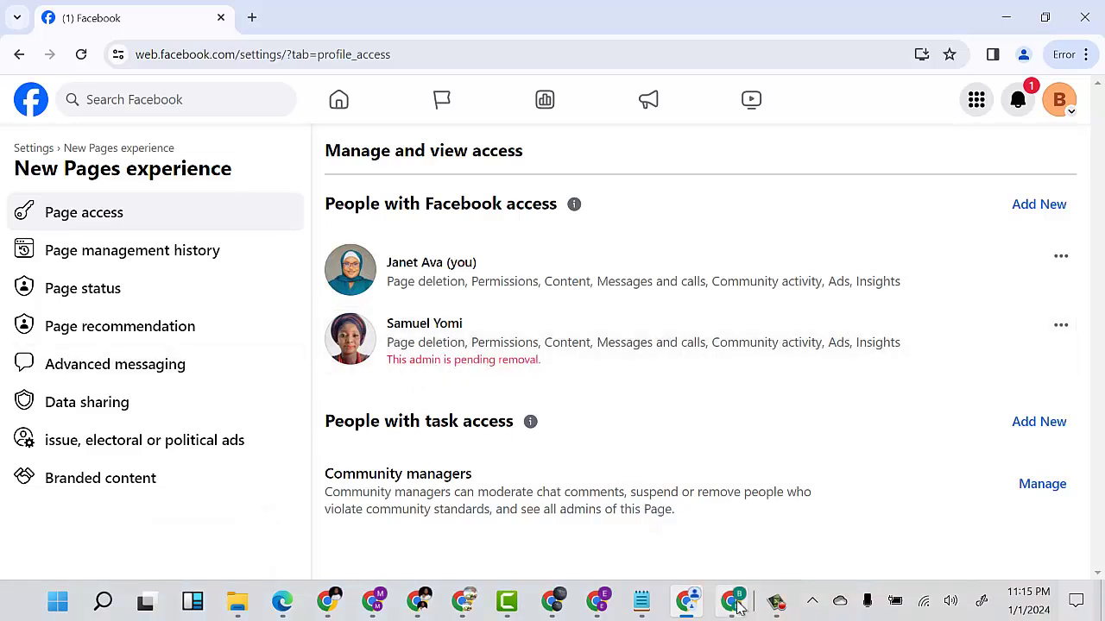
{"action": "mouse_move", "coordinate": [740, 610]}
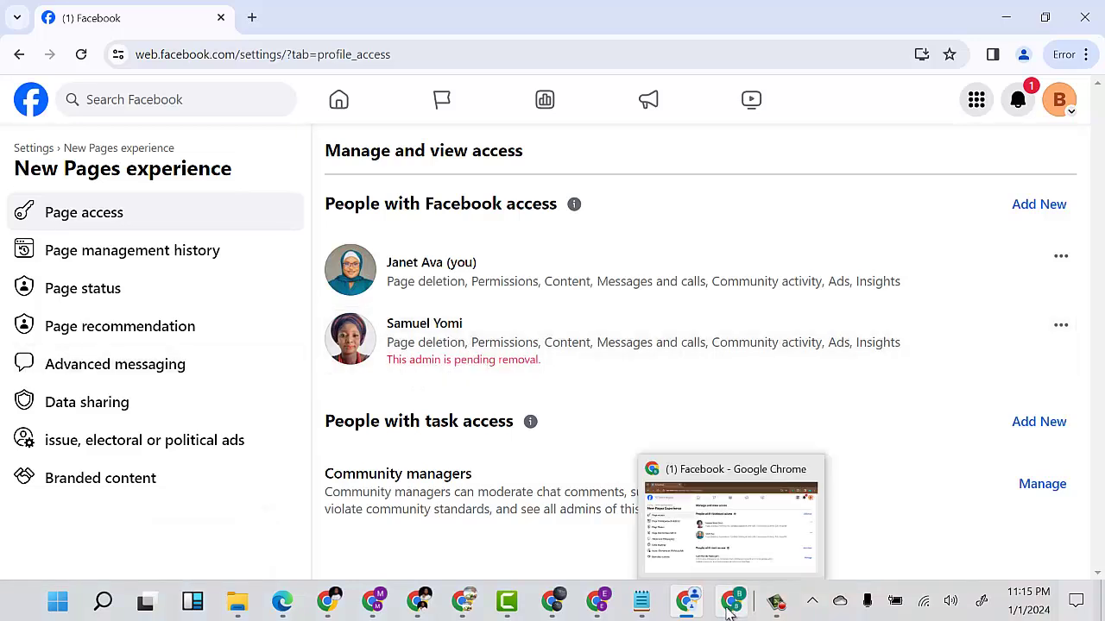
In the original admin's window, reload Page access, accept the removal request, and continue switching accounts.
{"action": "left_click", "coordinate": [735, 605]}
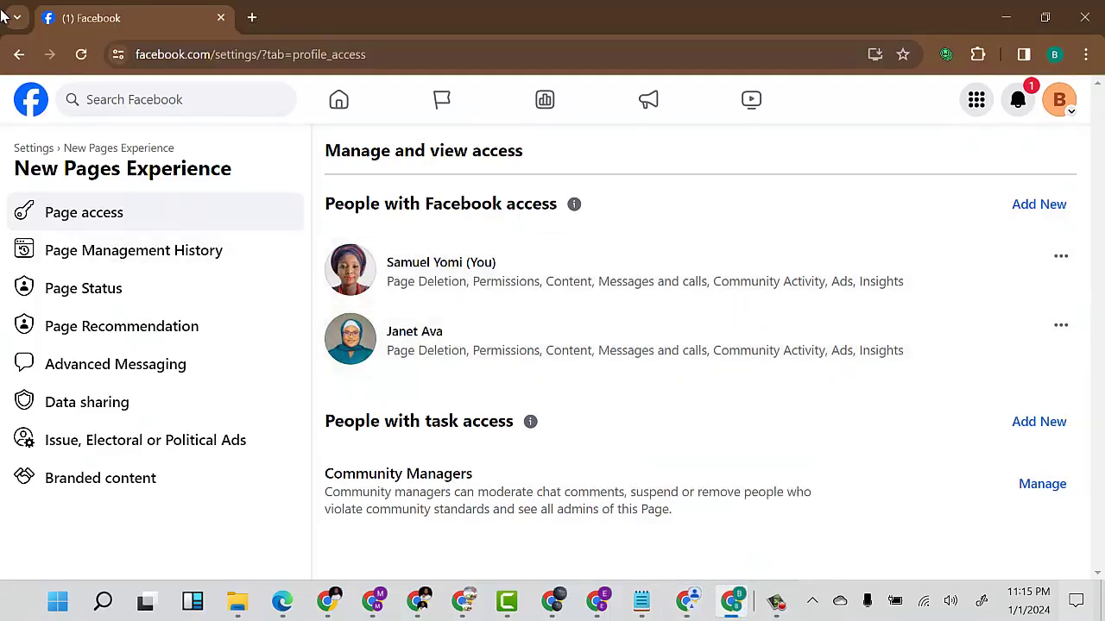
{"action": "left_click", "coordinate": [80, 54]}
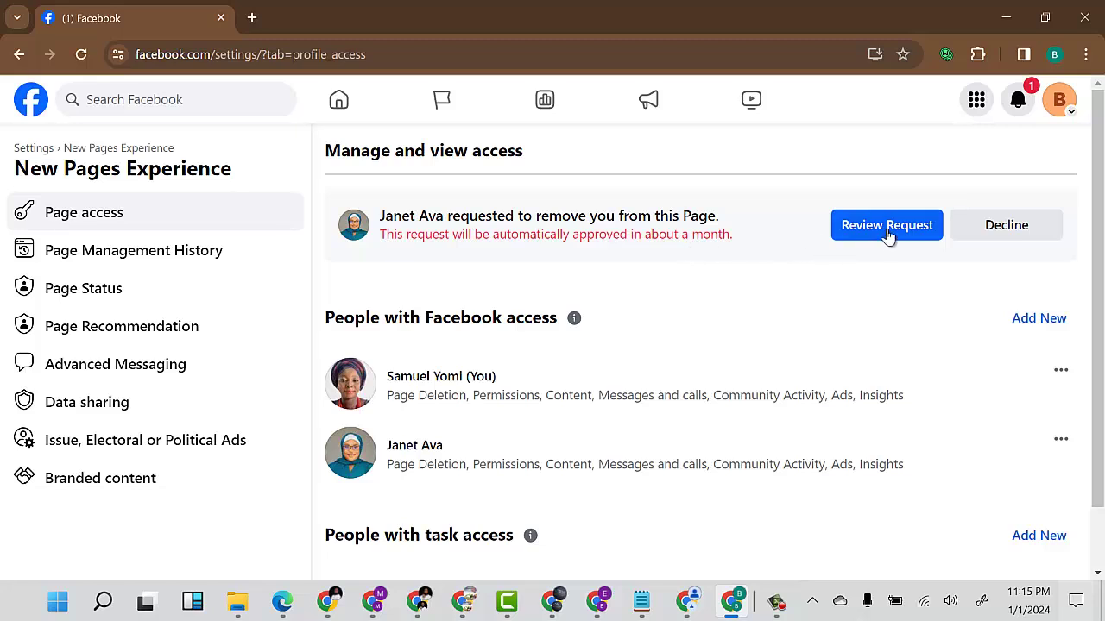
{"action": "left_click", "coordinate": [887, 228]}
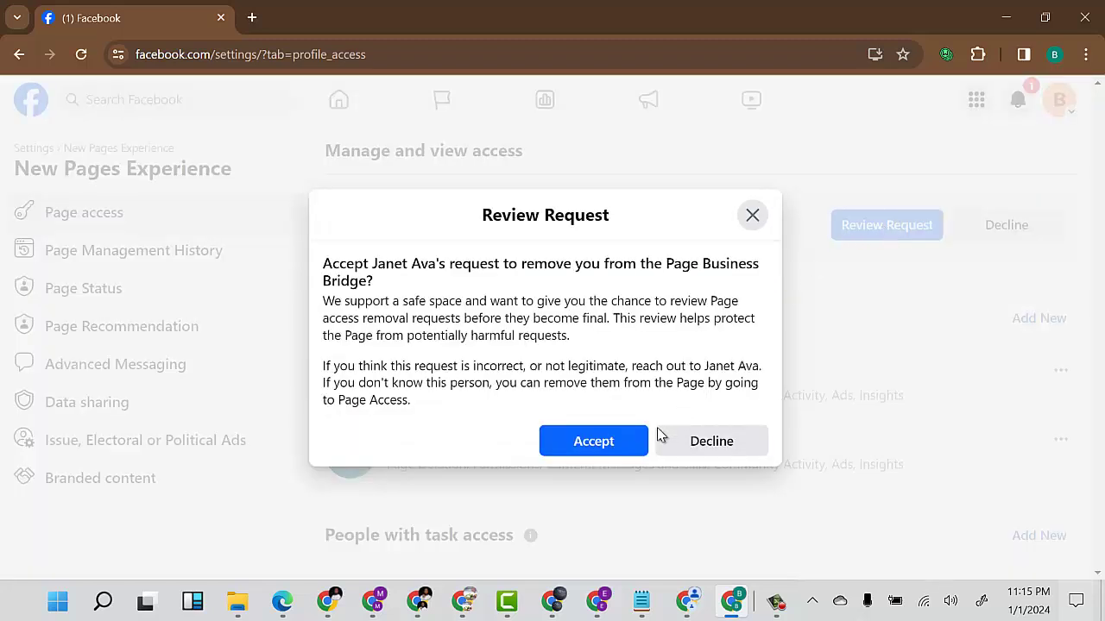
{"action": "left_click", "coordinate": [599, 442]}
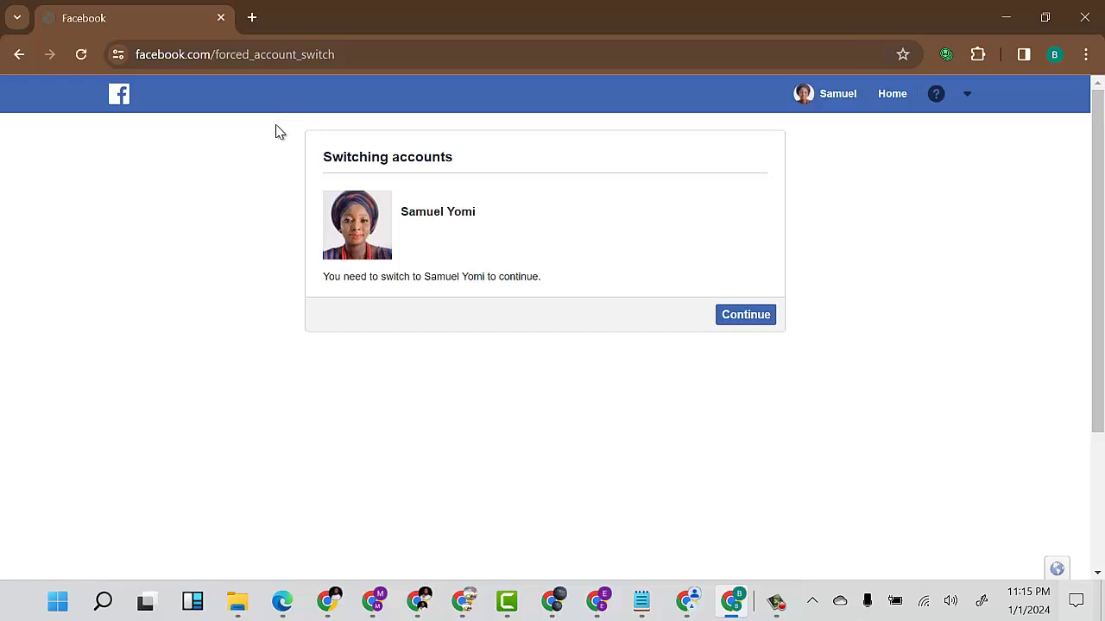
{"action": "left_click", "coordinate": [755, 324]}
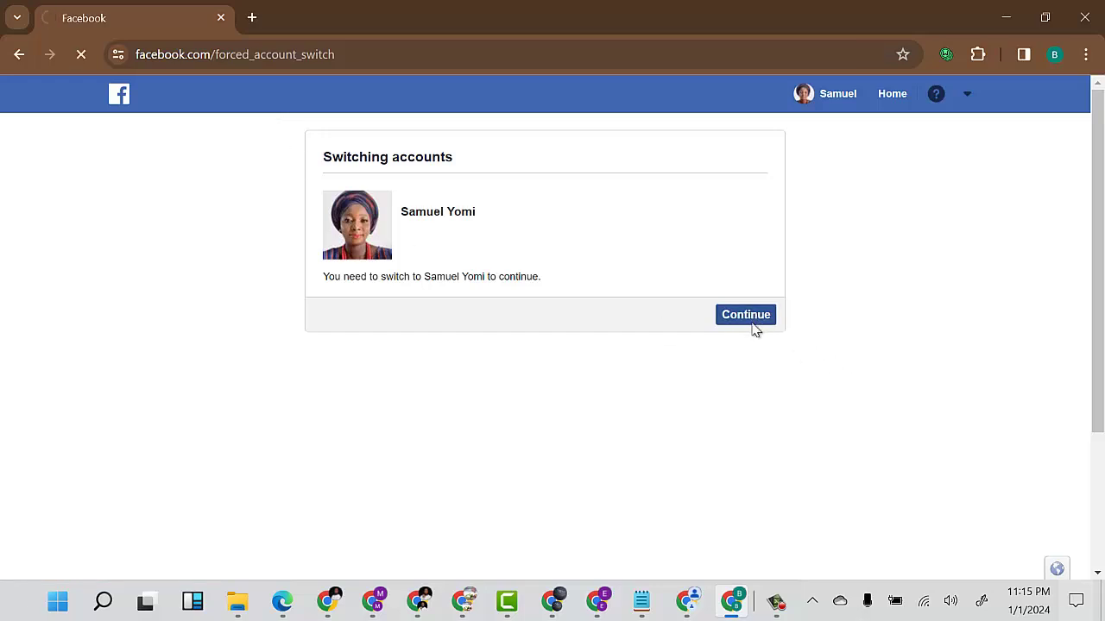